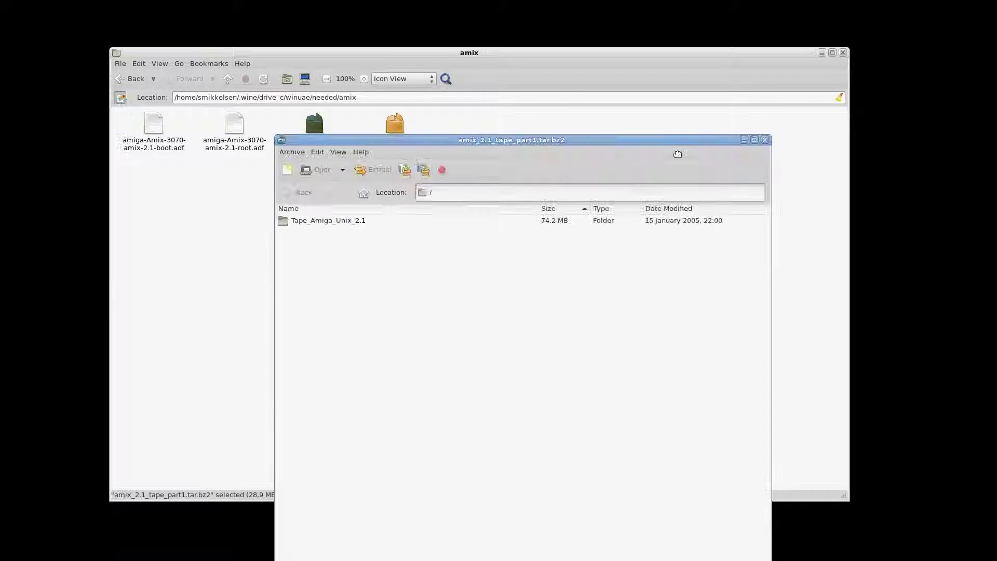
Step: Extract the Tape_Amiga_Unix_2.1 folder from the amix_2.1_tape_part1.tar.bz2 archive into the amix folder
{"action": "left_click_drag", "start_coordinate": [670, 136], "coordinate": [889, 129]}
{"action": "left_click_drag", "start_coordinate": [583, 204], "coordinate": [390, 235]}
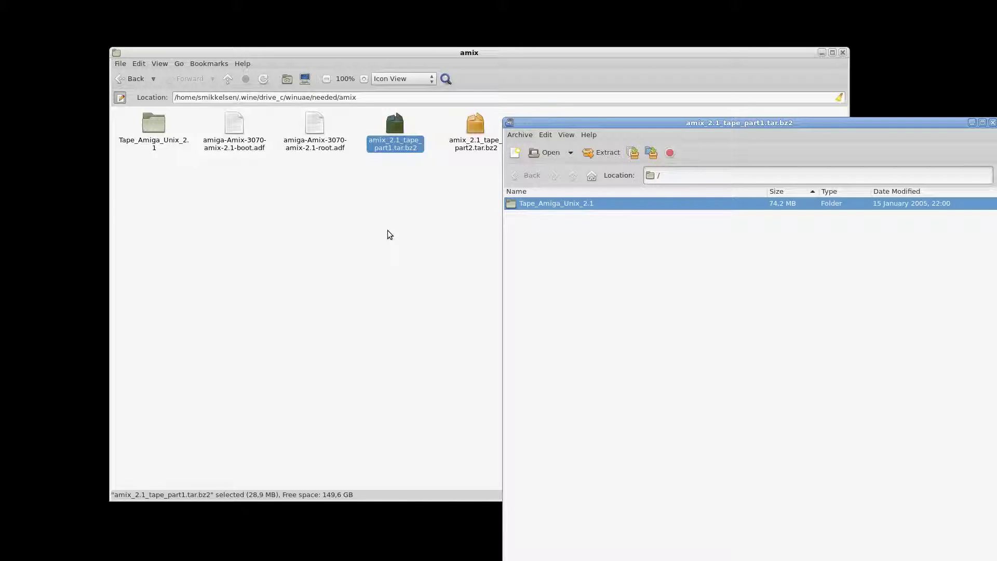
Step: Extract all files inside Tape_Amiga_Unix_2.1 in amix_2.1_tape_part2.tar.bz2 into the already extracted Tape_Amiga_Unix_2.1 folder
{"action": "left_click", "coordinate": [477, 130]}
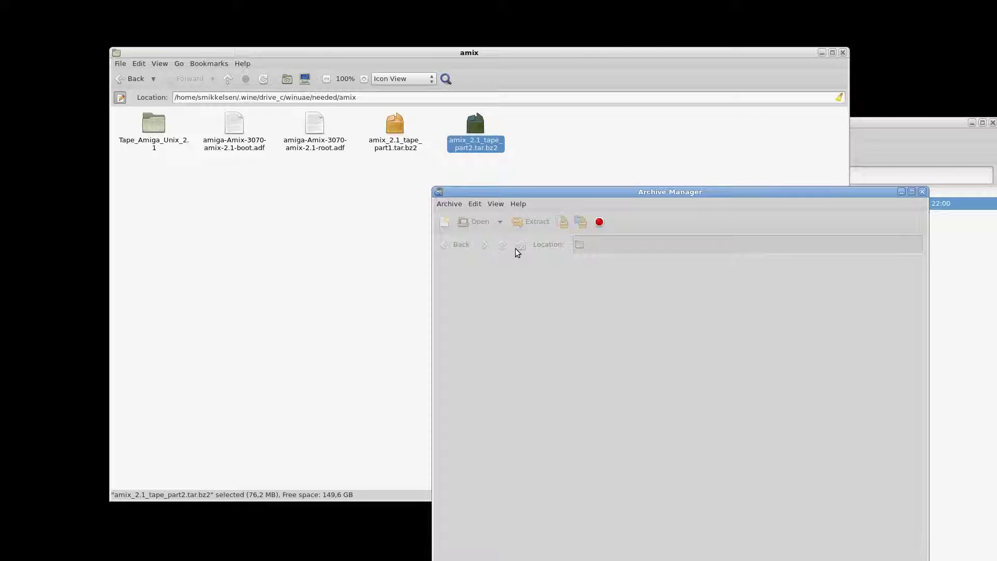
{"action": "double_click", "coordinate": [491, 273]}
{"action": "left_click", "coordinate": [476, 286]}
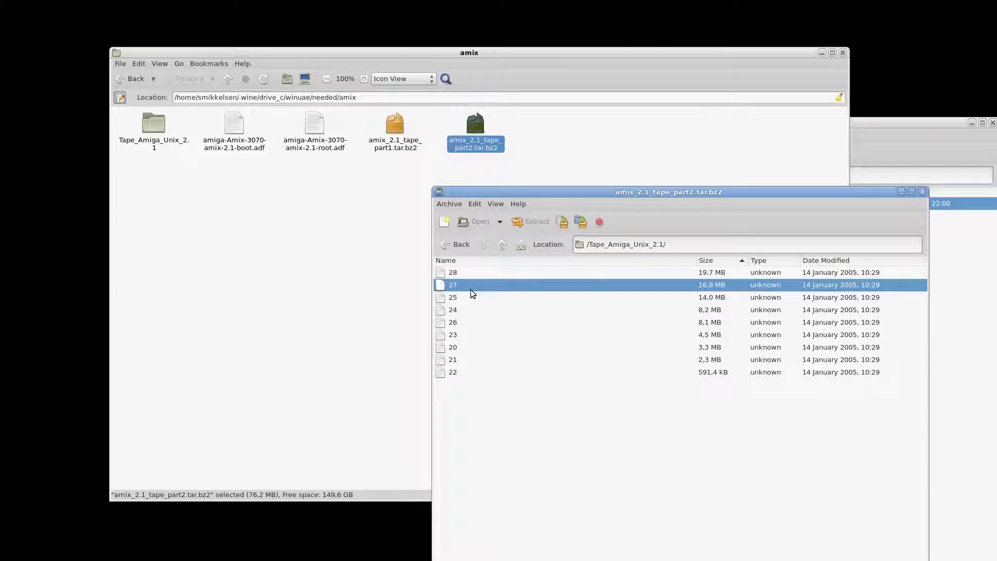
{"action": "key", "text": "ctrl+a"}
{"action": "left_click_drag", "start_coordinate": [476, 339], "coordinate": [155, 129]}
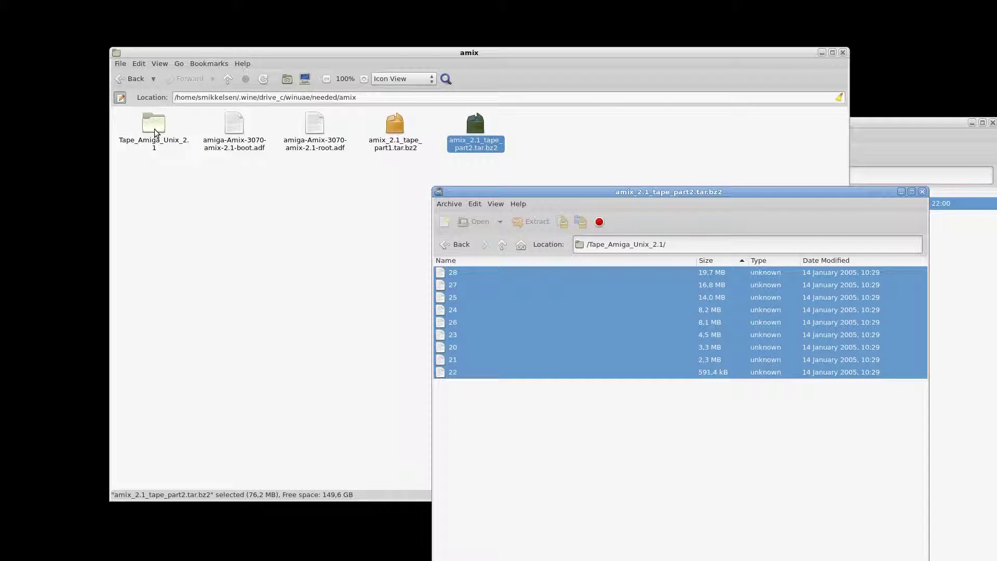
Step: Create an empty file named tape.index inside the Tape_Amiga_Unix_2.1 folder
{"action": "left_click", "coordinate": [160, 132]}
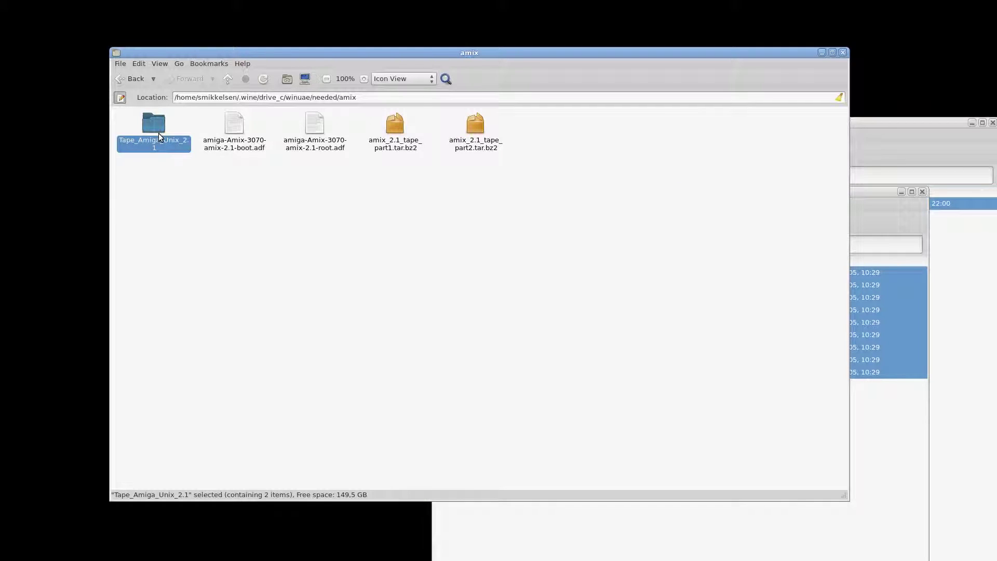
{"action": "double_click", "coordinate": [157, 133]}
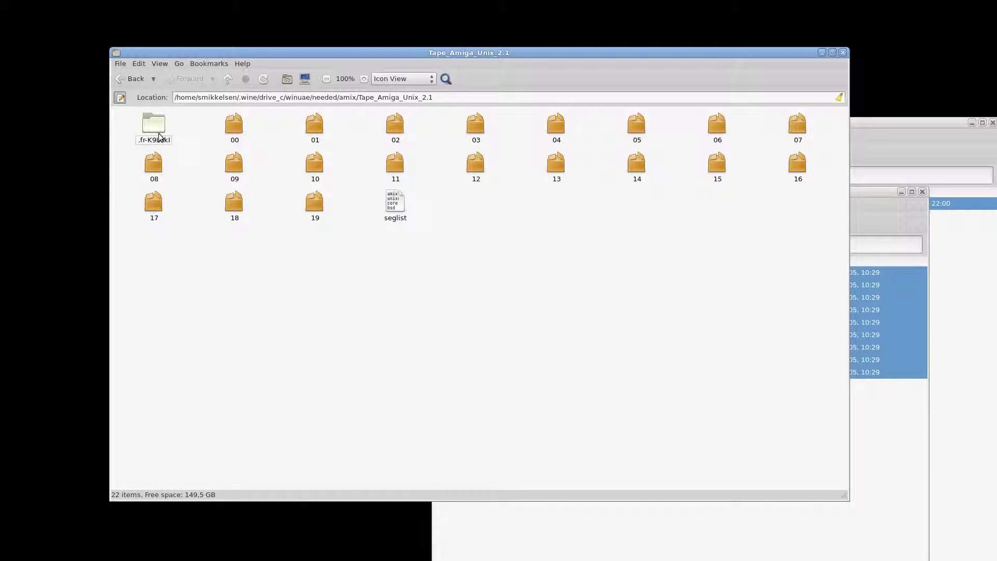
{"action": "right_click", "coordinate": [374, 252]}
{"action": "mouse_move", "coordinate": [416, 271]}
{"action": "left_click", "coordinate": [535, 281]}
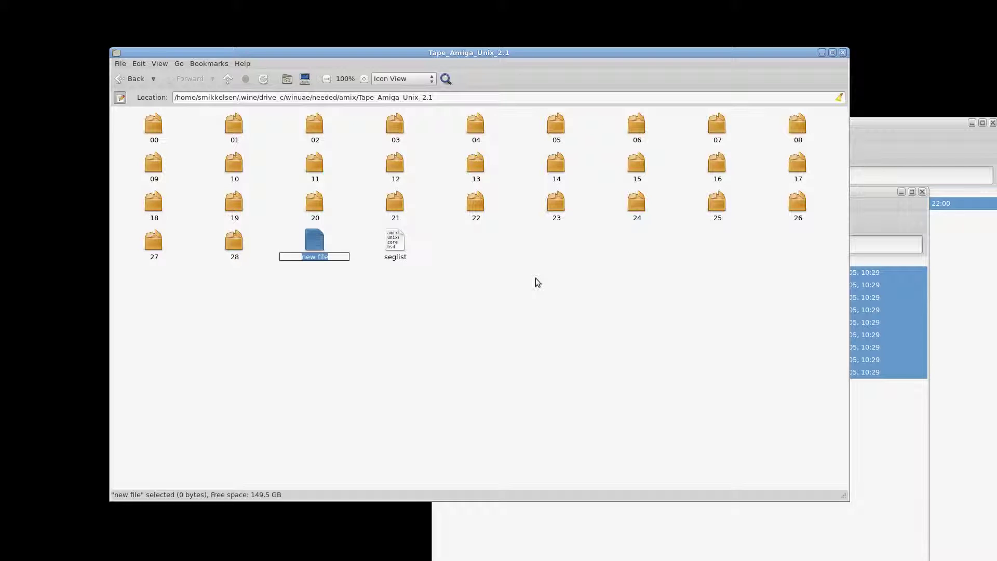
{"action": "type", "text": "tape.index"}
{"action": "key", "text": "Return"}
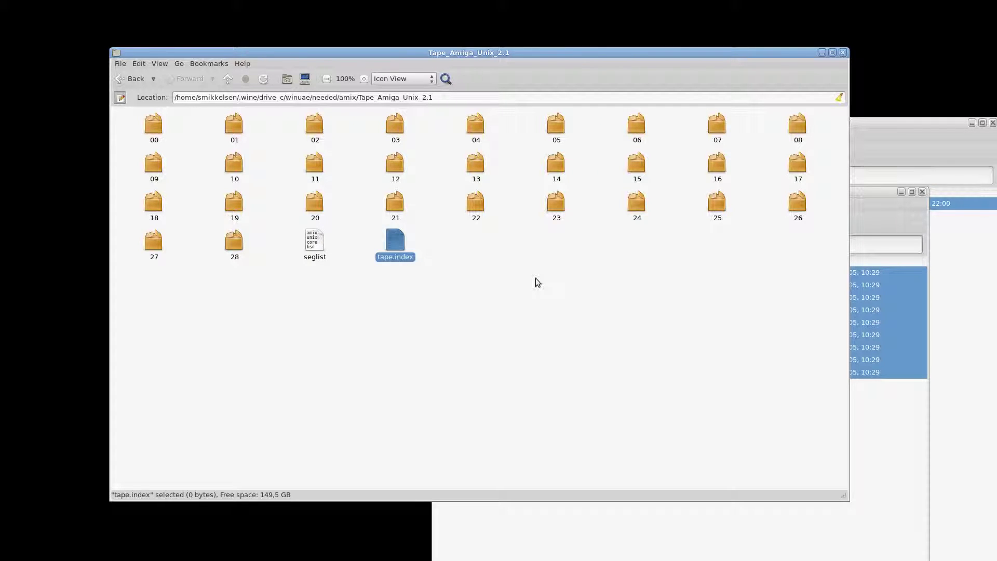
Step: Fill tape.index in the Pluma text editor with the numbers 00 to 28, one per line, then save and close it
{"action": "left_click", "coordinate": [394, 248]}
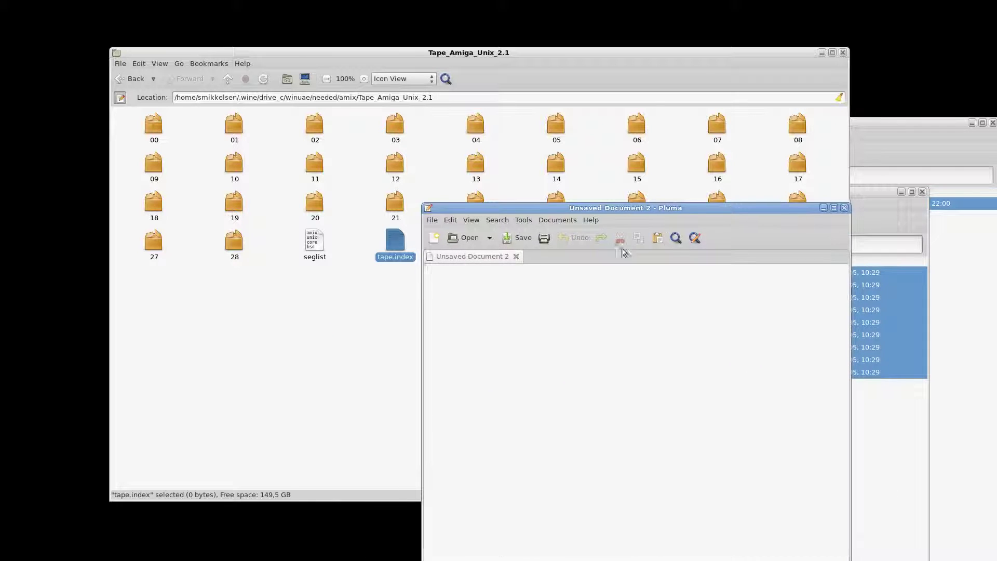
{"action": "left_click_drag", "start_coordinate": [389, 254], "coordinate": [634, 530]}
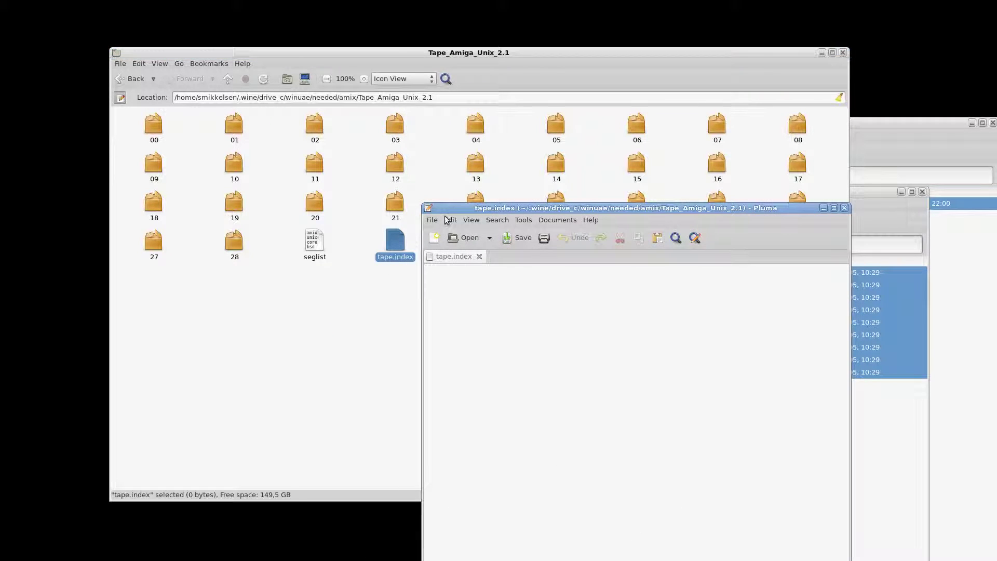
{"action": "left_click_drag", "start_coordinate": [452, 203], "coordinate": [325, 80]}
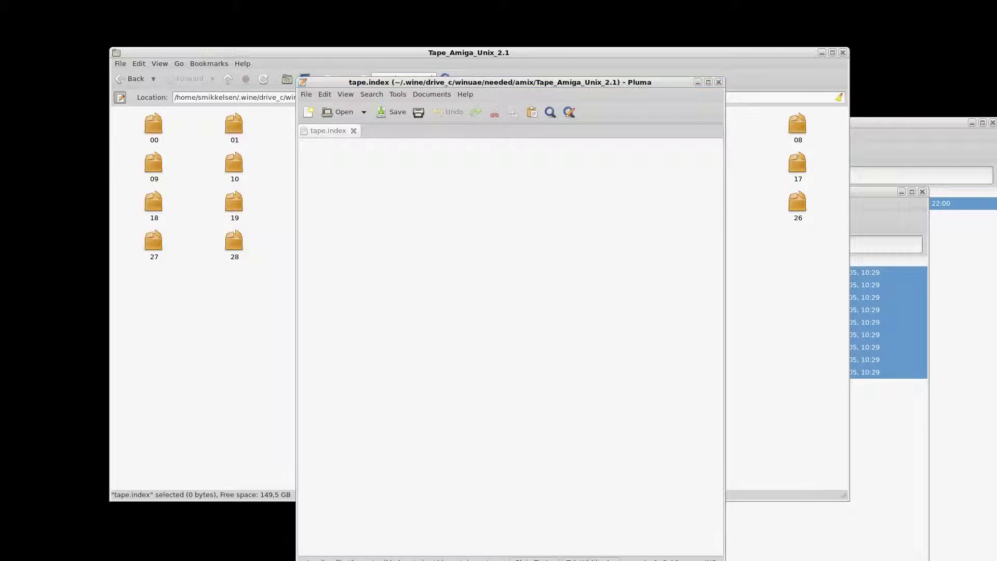
{"action": "left_click", "coordinate": [407, 257]}
{"action": "key", "text": "ctrl+v"}
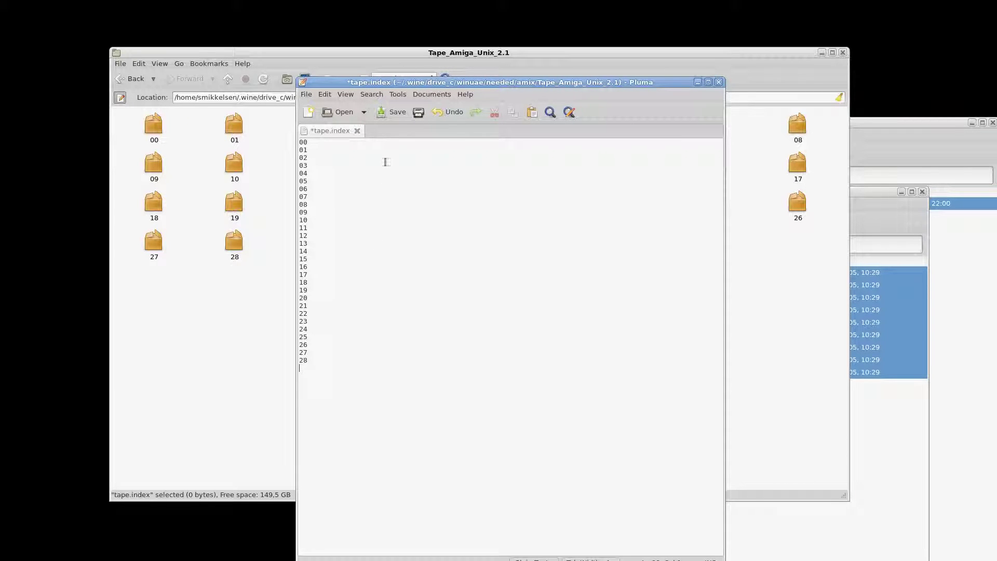
{"action": "left_click", "coordinate": [392, 114]}
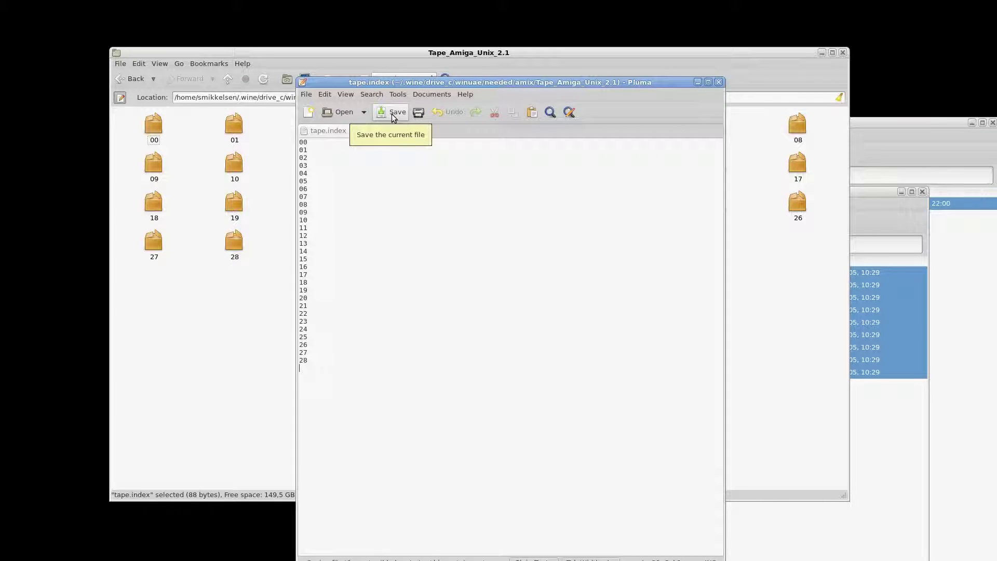
{"action": "left_click", "coordinate": [718, 82]}
Step: Compress all files in the Tape_Amiga_Unix_2.1 folder into a zip archive named amix_install_tape
{"action": "left_click", "coordinate": [495, 267]}
{"action": "key", "text": "ctrl+a"}
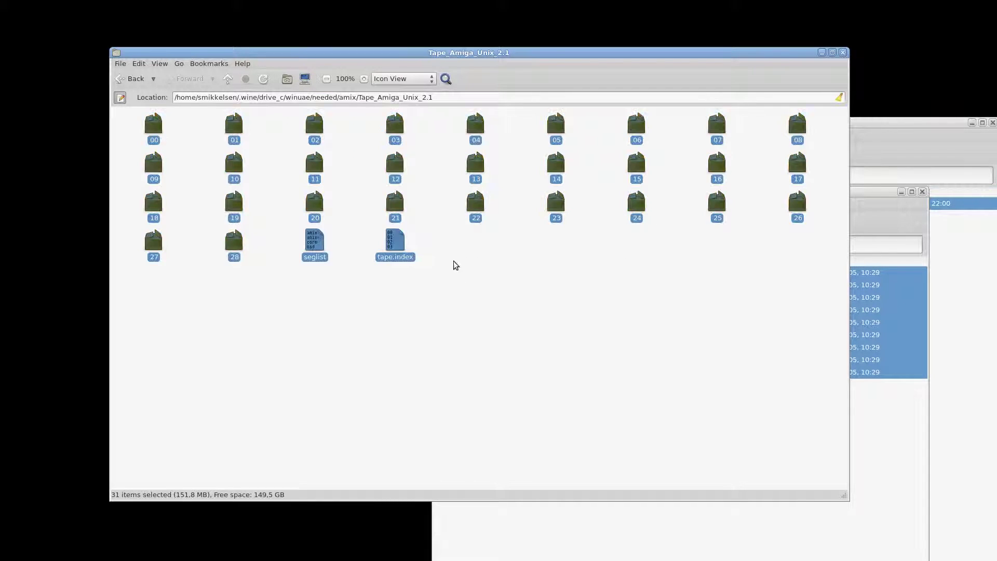
{"action": "right_click", "coordinate": [395, 244]}
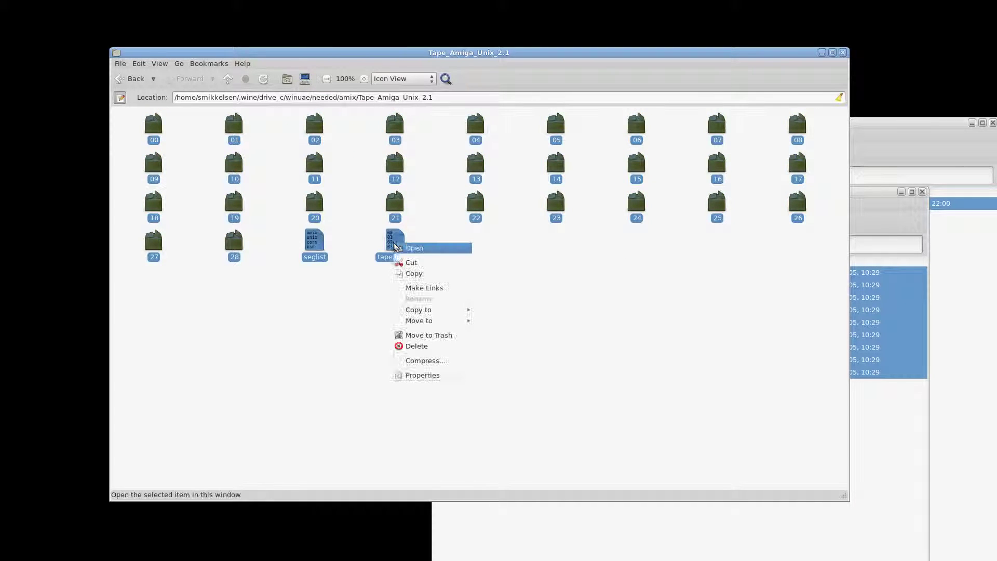
{"action": "left_click", "coordinate": [430, 361]}
{"action": "left_click_drag", "start_coordinate": [131, 269], "coordinate": [346, 293]}
{"action": "type", "text": "a"}
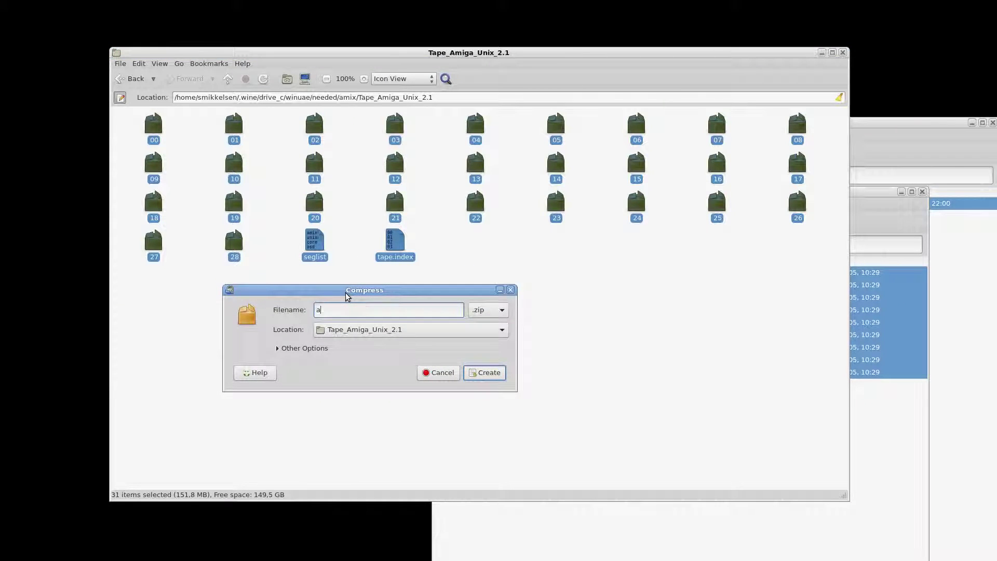
{"action": "type", "text": "mix_install_tape"}
{"action": "key", "text": "Return"}
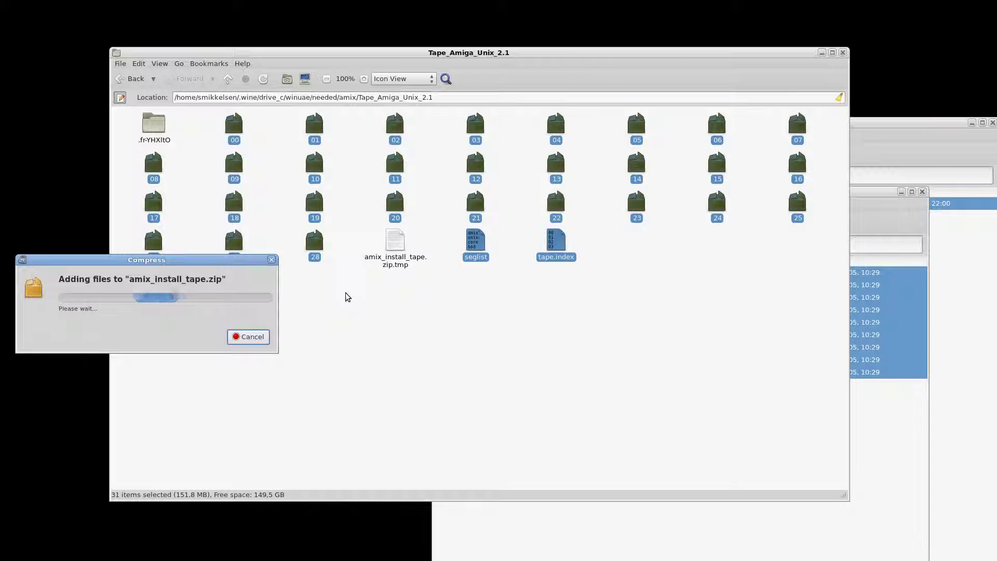
Step: Move amix_install_tape.zip from the Tape_Amiga_Unix_2.1 folder up into the amix folder
{"action": "left_click", "coordinate": [346, 294]}
{"action": "right_click", "coordinate": [316, 253]}
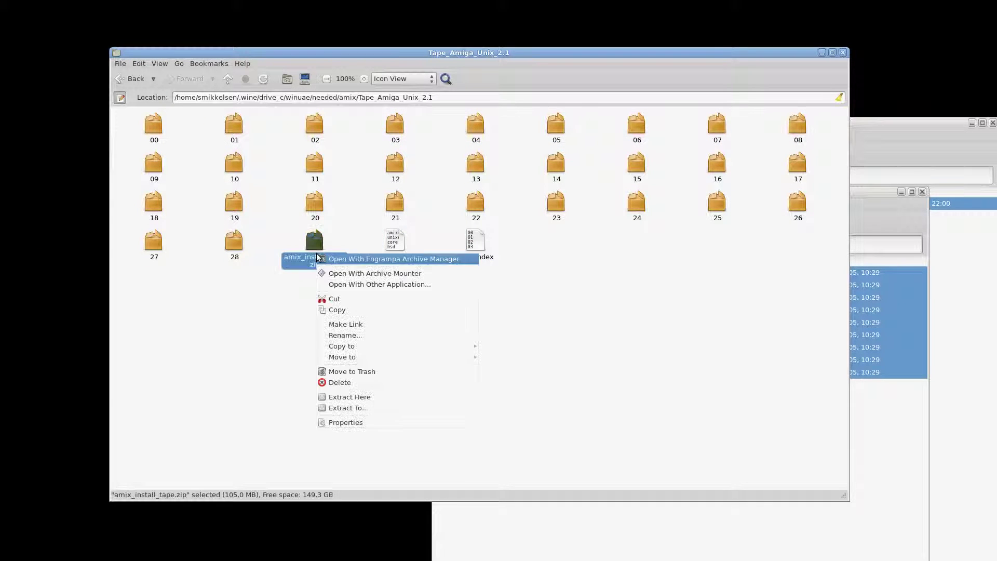
{"action": "left_click", "coordinate": [351, 298]}
{"action": "left_click", "coordinate": [227, 79]}
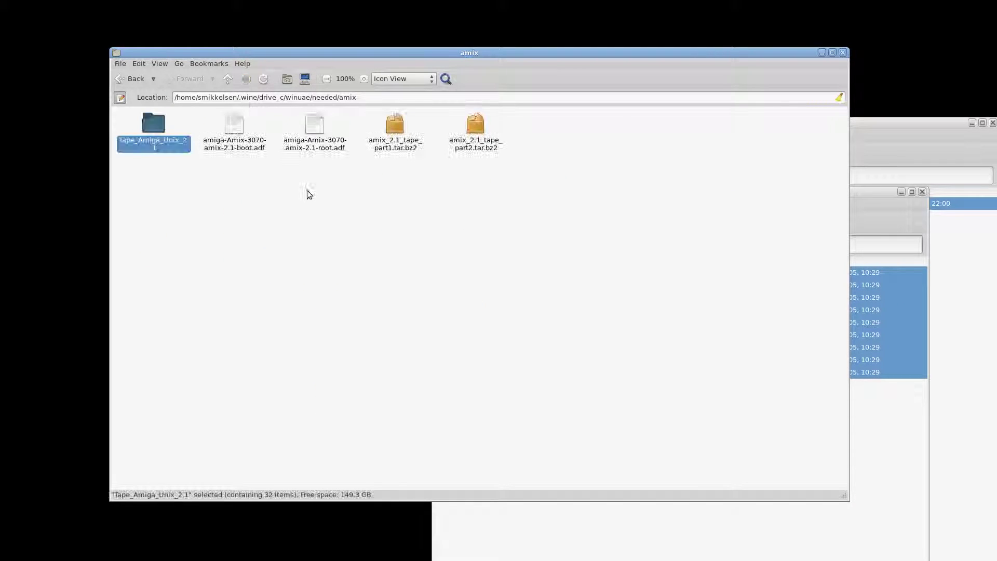
{"action": "right_click", "coordinate": [306, 190]}
{"action": "left_click", "coordinate": [334, 261]}
{"action": "left_click", "coordinate": [328, 257]}
Step: Move the Tape_Amiga_Unix_2.1 folder to the trash and check the contents of amix_install_tape.zip
{"action": "right_click", "coordinate": [156, 127]}
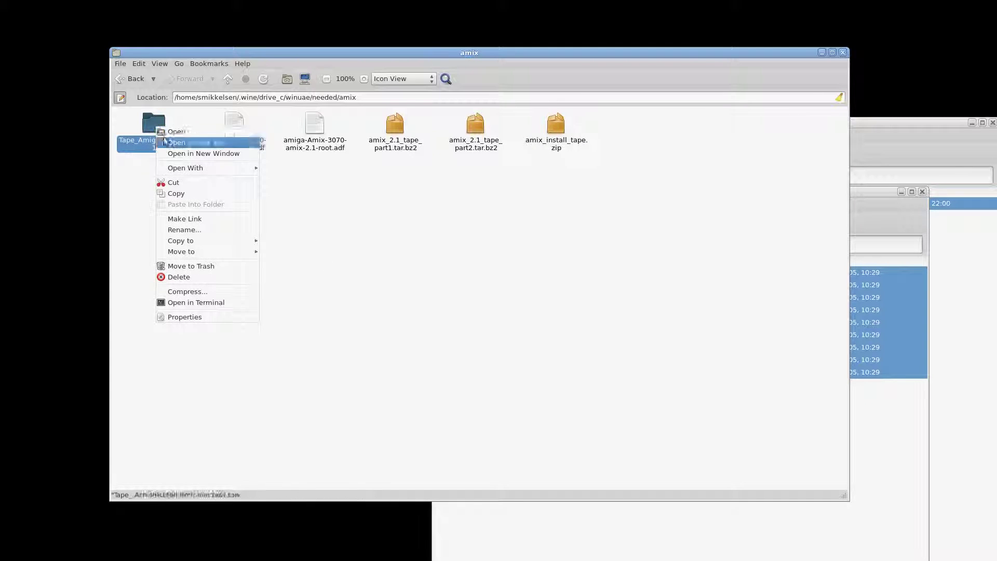
{"action": "left_click", "coordinate": [212, 265]}
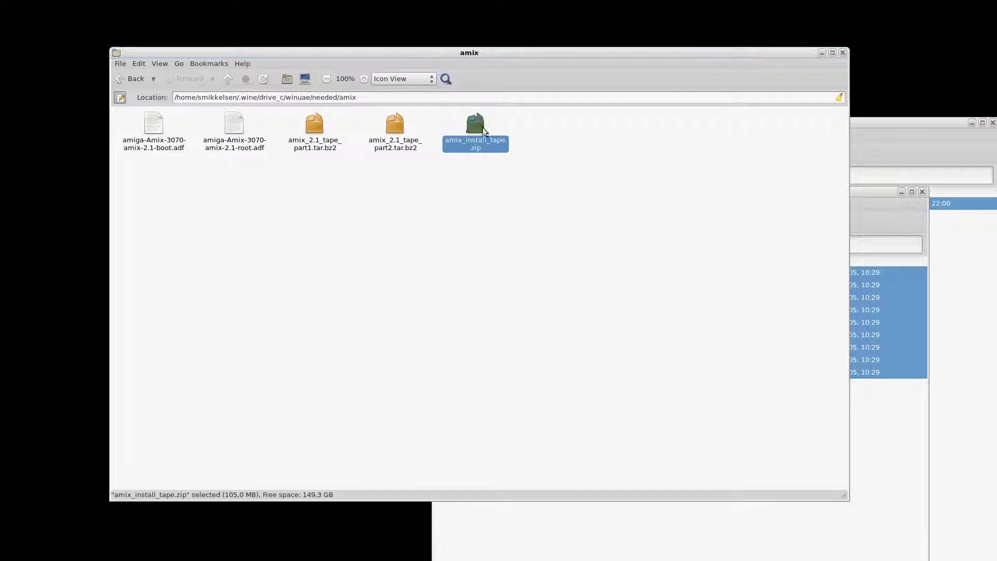
{"action": "left_click_drag", "start_coordinate": [586, 43], "coordinate": [628, 25]}
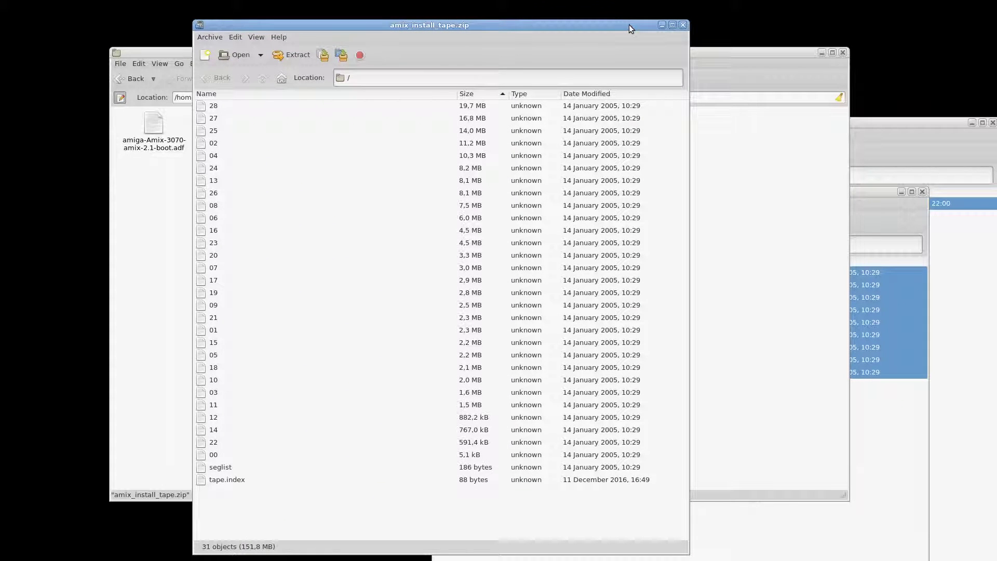
{"action": "left_click", "coordinate": [685, 26]}
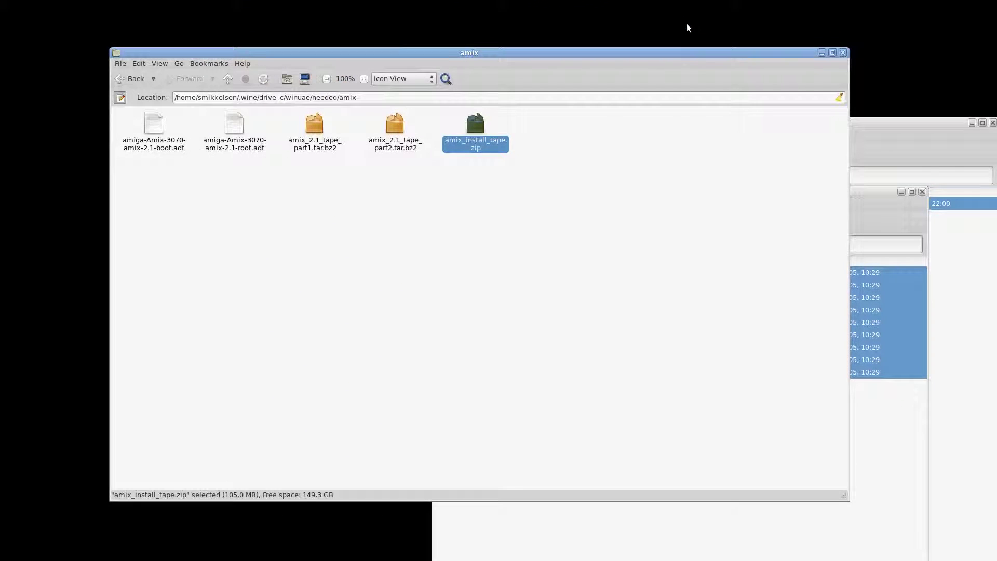
Step: Launch WinUAE from winuae.exe in the winuae folder and bring its properties window fully into view
{"action": "left_click", "coordinate": [227, 82]}
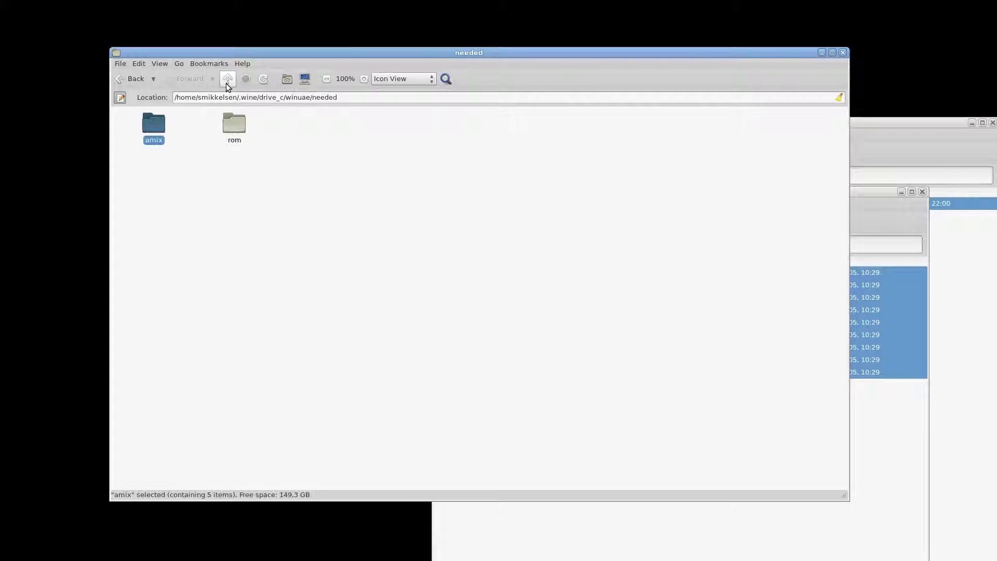
{"action": "left_click", "coordinate": [226, 83]}
{"action": "double_click", "coordinate": [315, 123]}
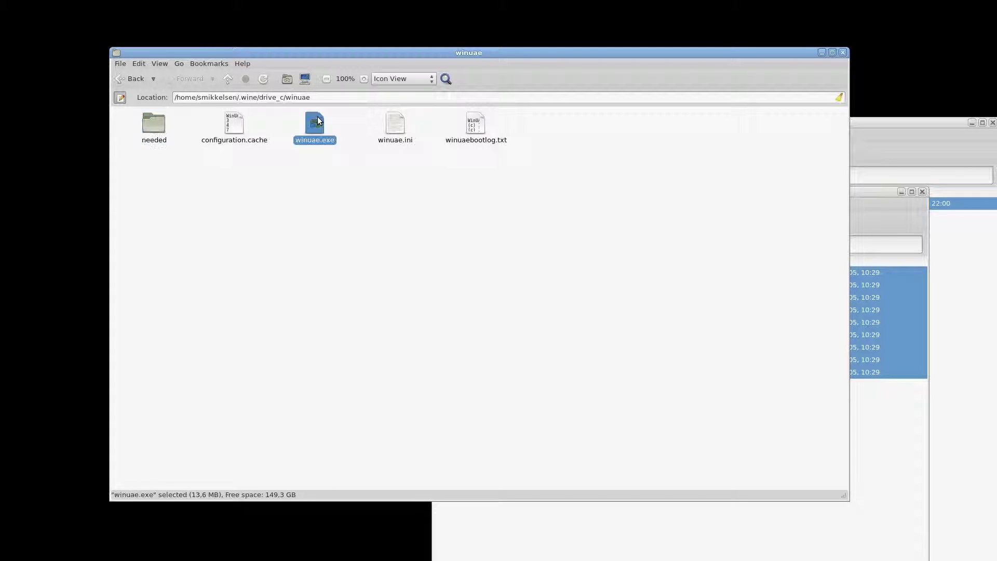
{"action": "left_click", "coordinate": [154, 346]}
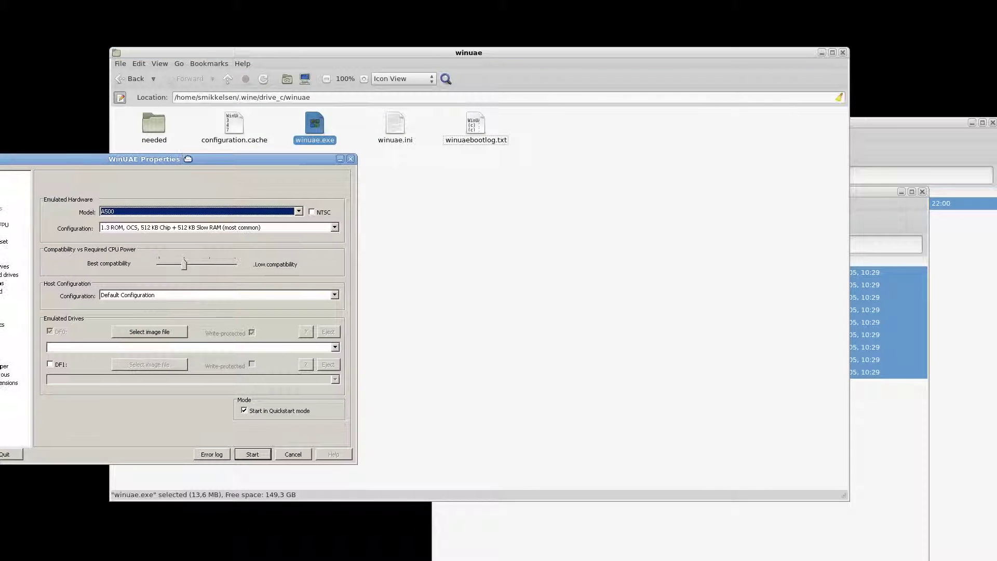
{"action": "left_click_drag", "start_coordinate": [185, 155], "coordinate": [376, 139]}
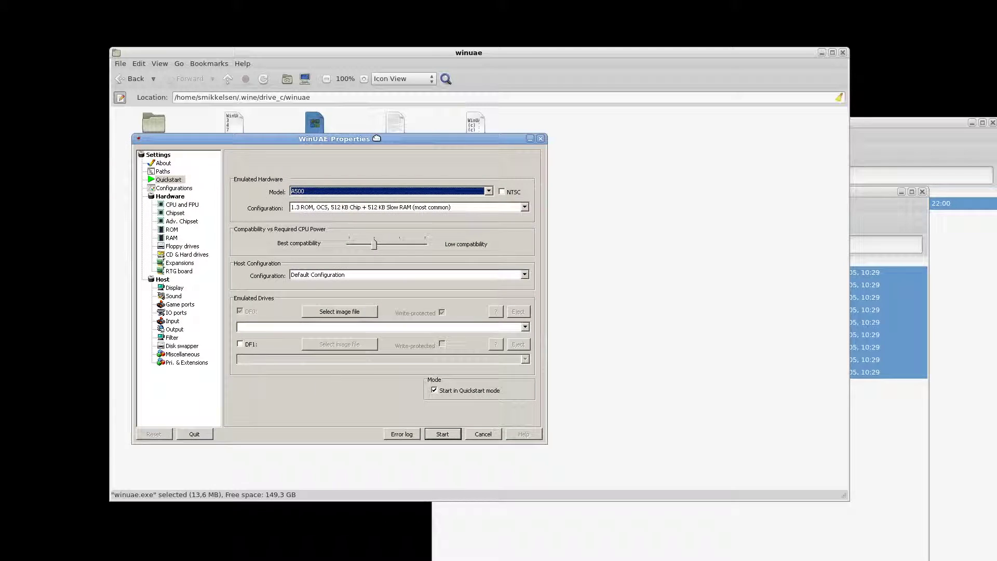
Step: Set the emulated hardware model to A3000 with the 3.1 ROM, 2MB Chip + 8MB Fast configuration
{"action": "left_click", "coordinate": [318, 191]}
{"action": "scroll", "coordinate": [495, 231], "scroll_direction": "down", "scroll_amount": 1}
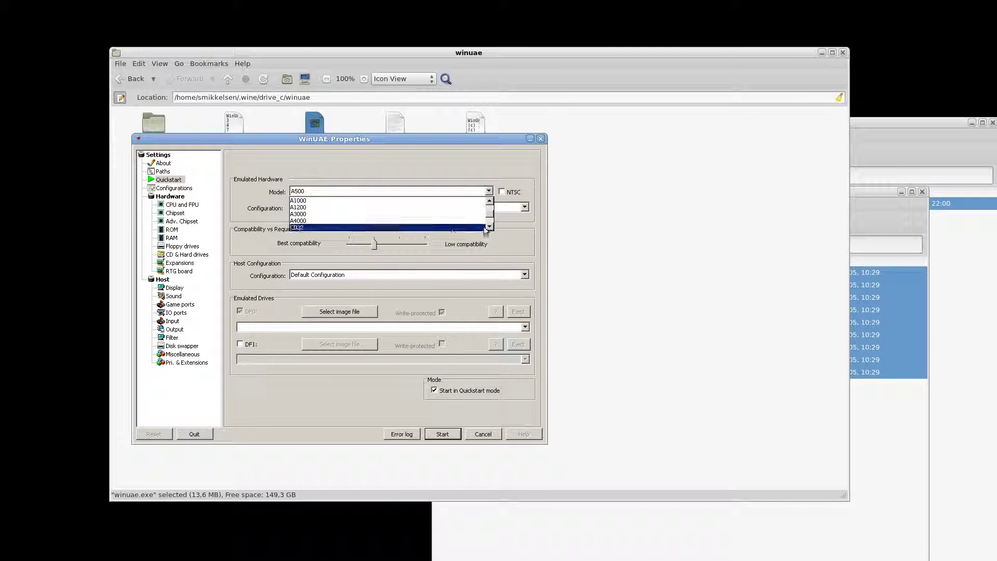
{"action": "left_click", "coordinate": [419, 214]}
{"action": "left_click", "coordinate": [148, 342]}
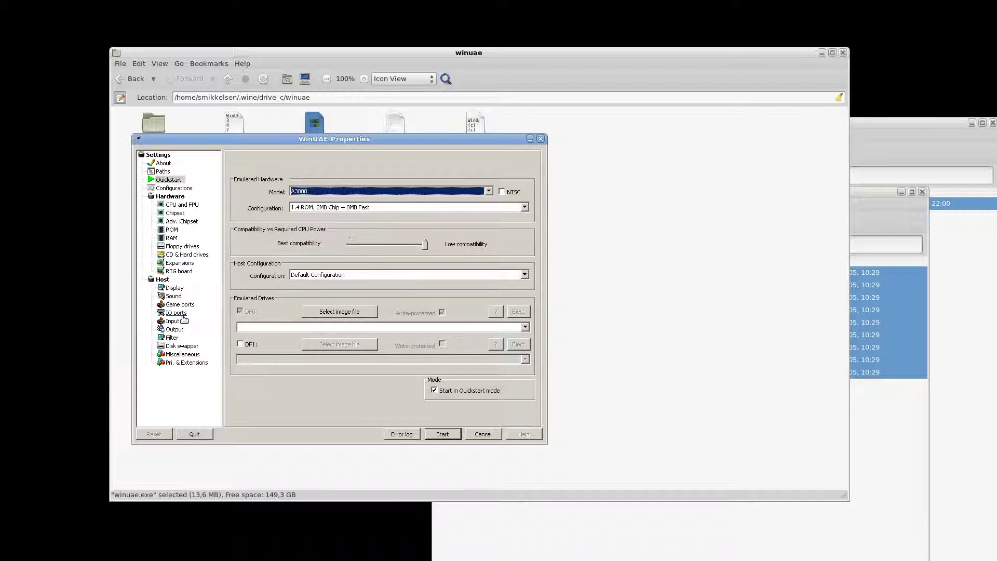
{"action": "left_click", "coordinate": [324, 208]}
{"action": "left_click", "coordinate": [318, 231]}
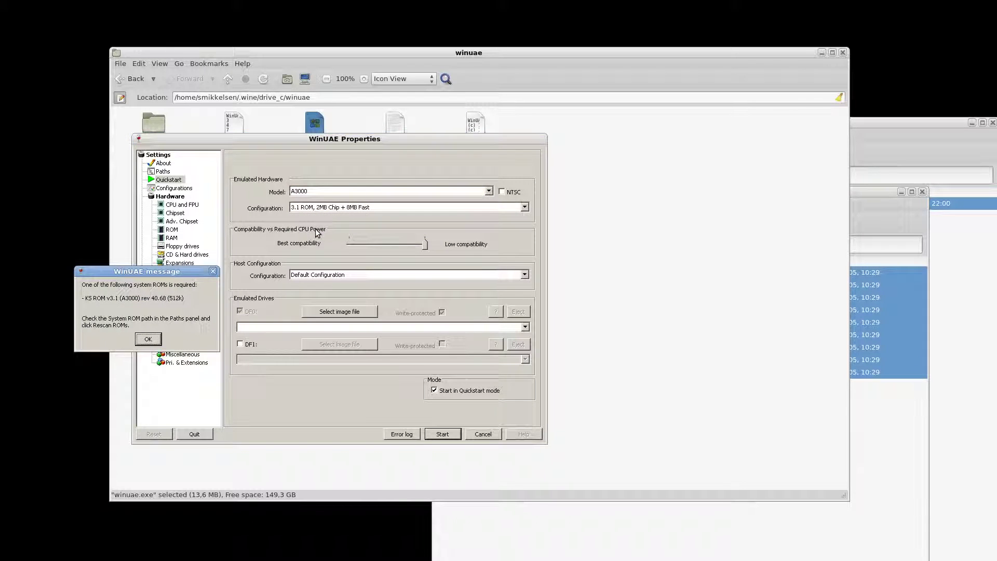
{"action": "left_click", "coordinate": [148, 339]}
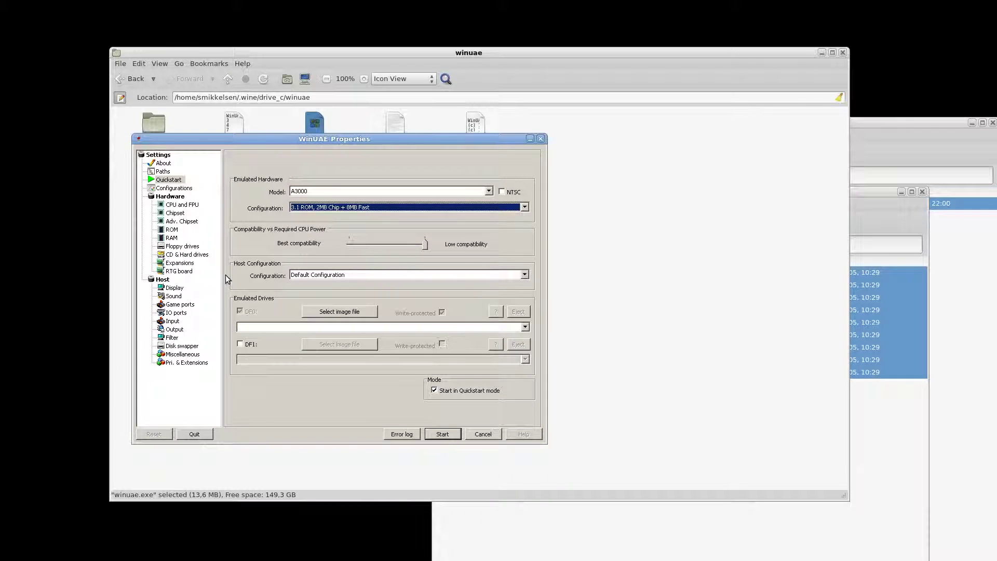
Step: Save the current emulator settings as a configuration named A3000
{"action": "left_click", "coordinate": [173, 188]}
{"action": "left_click", "coordinate": [302, 362]}
{"action": "type", "text": "A"}
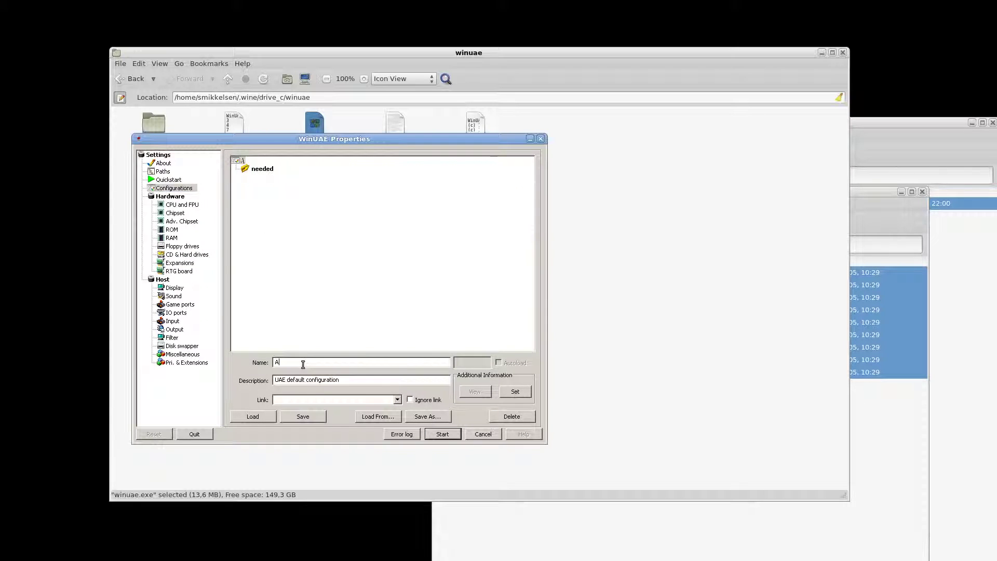
{"action": "type", "text": "3000"}
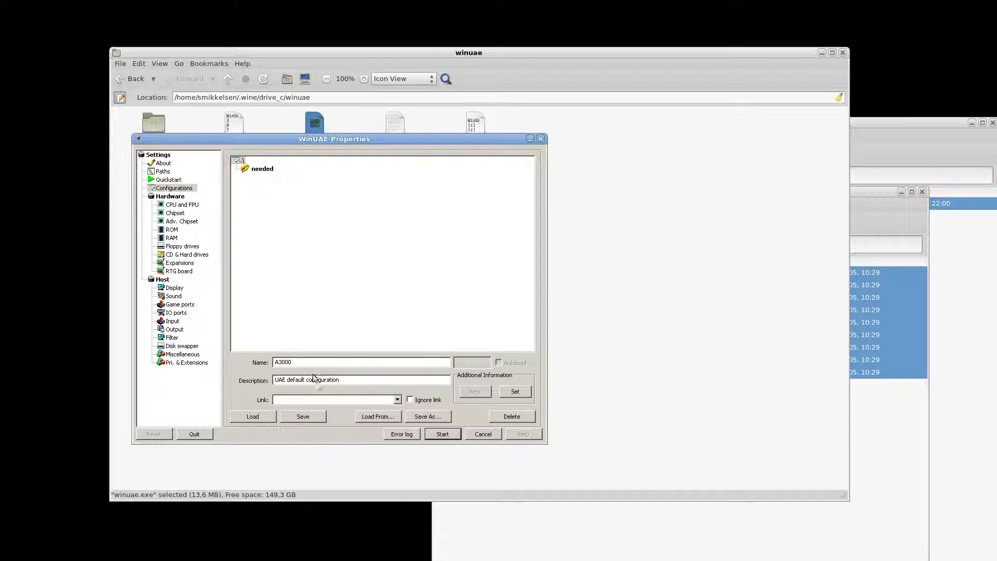
{"action": "left_click", "coordinate": [321, 417]}
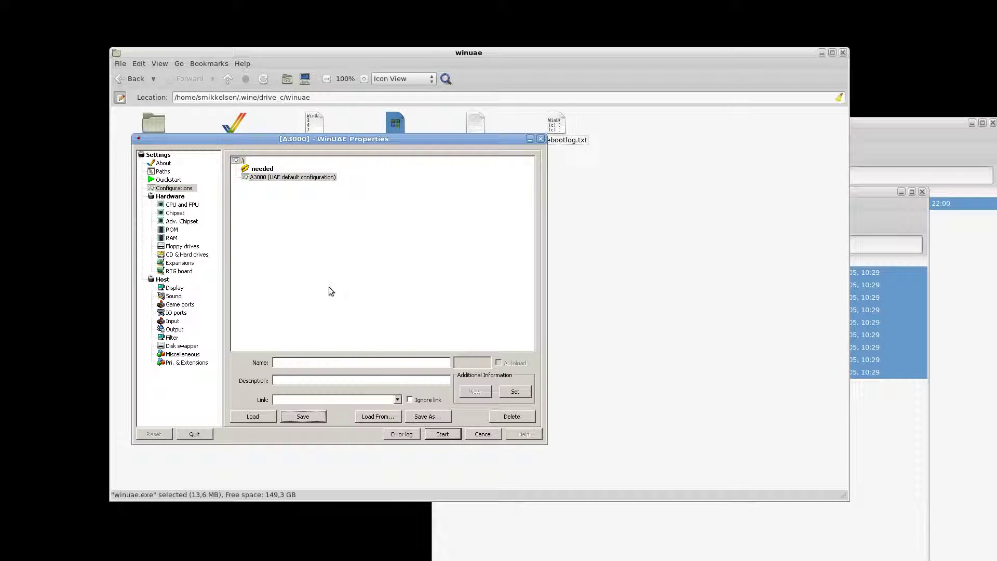
Step: Disable JIT and enable MMU emulation for the 68030 CPU
{"action": "left_click", "coordinate": [182, 204]}
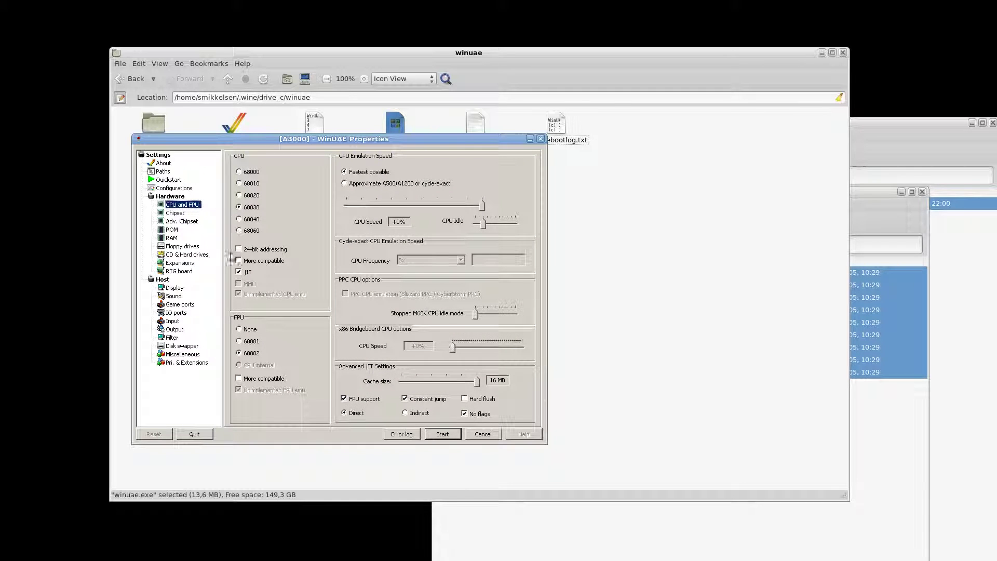
{"action": "left_click", "coordinate": [247, 273]}
{"action": "left_click", "coordinate": [247, 274]}
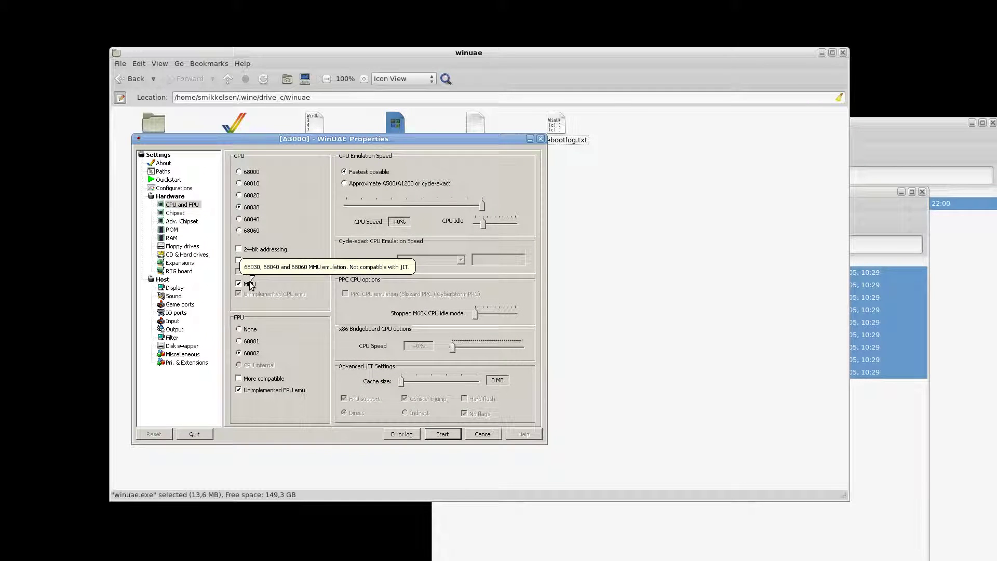
Step: Review the chipset settings and assign the Kickstart v3.1 rev 40.62 A3000 ROM from needed\rom as the main ROM file
{"action": "left_click", "coordinate": [175, 212]}
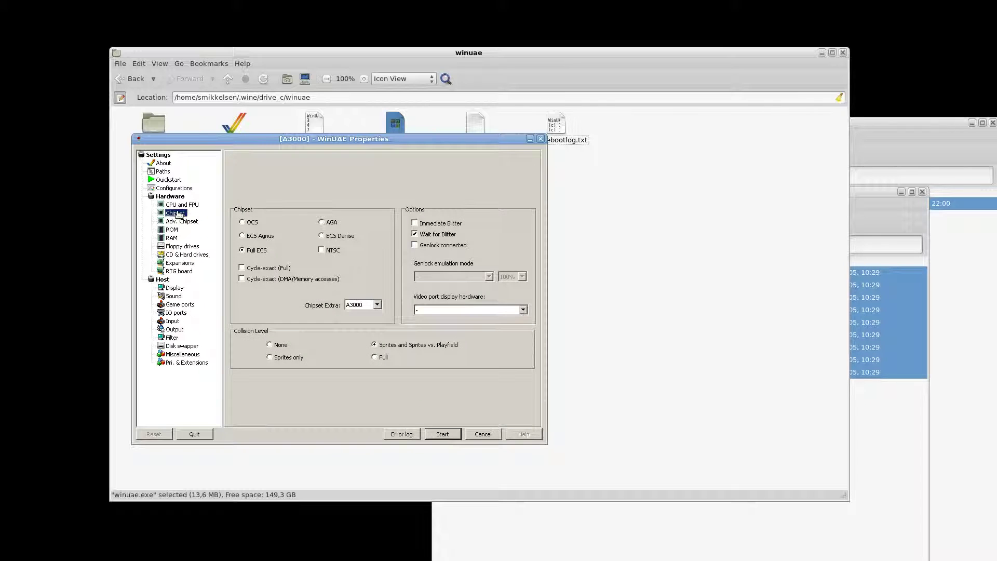
{"action": "left_click", "coordinate": [181, 222]}
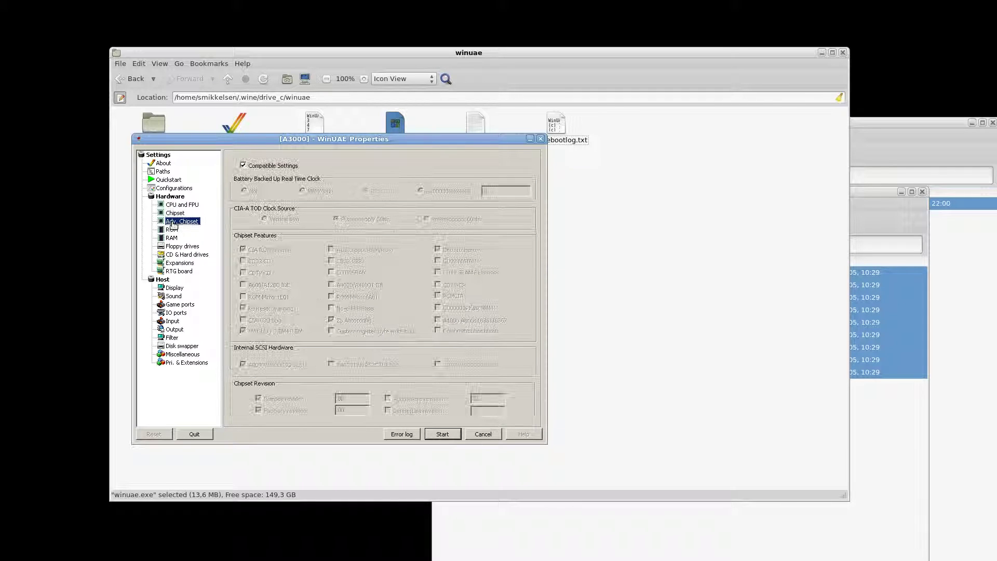
{"action": "left_click", "coordinate": [171, 230]}
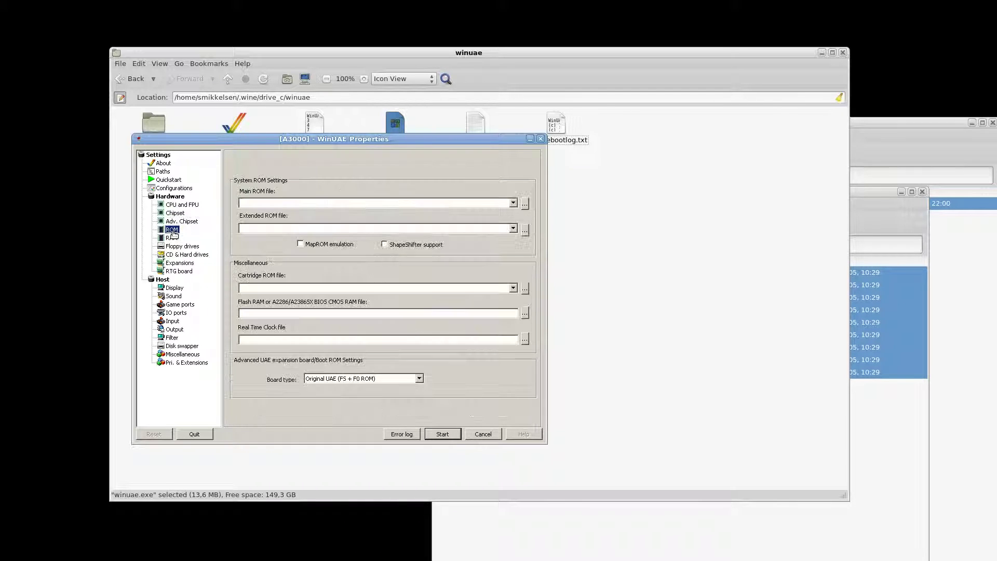
{"action": "left_click", "coordinate": [524, 202]}
{"action": "left_click", "coordinate": [276, 217]}
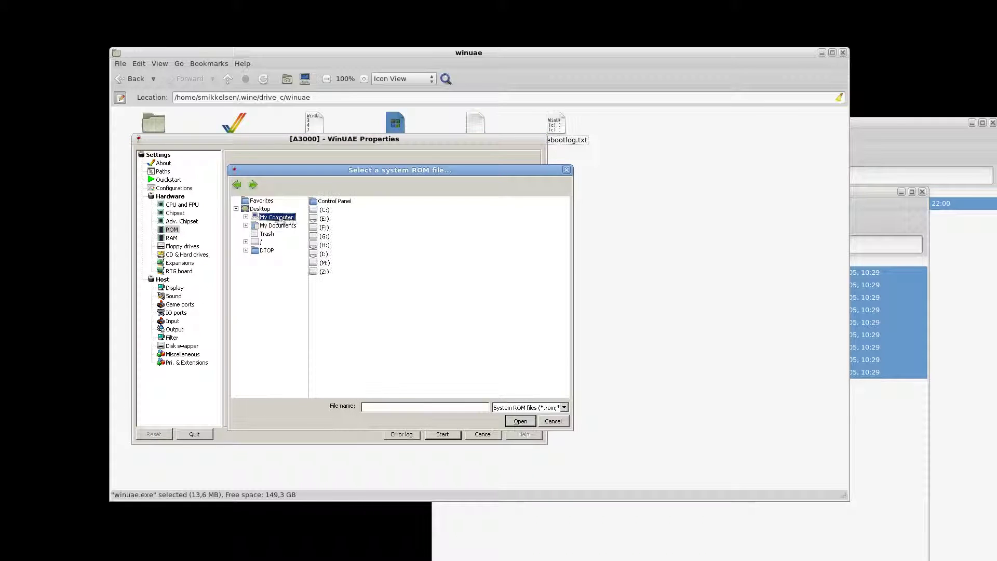
{"action": "double_click", "coordinate": [323, 211]}
{"action": "double_click", "coordinate": [337, 236]}
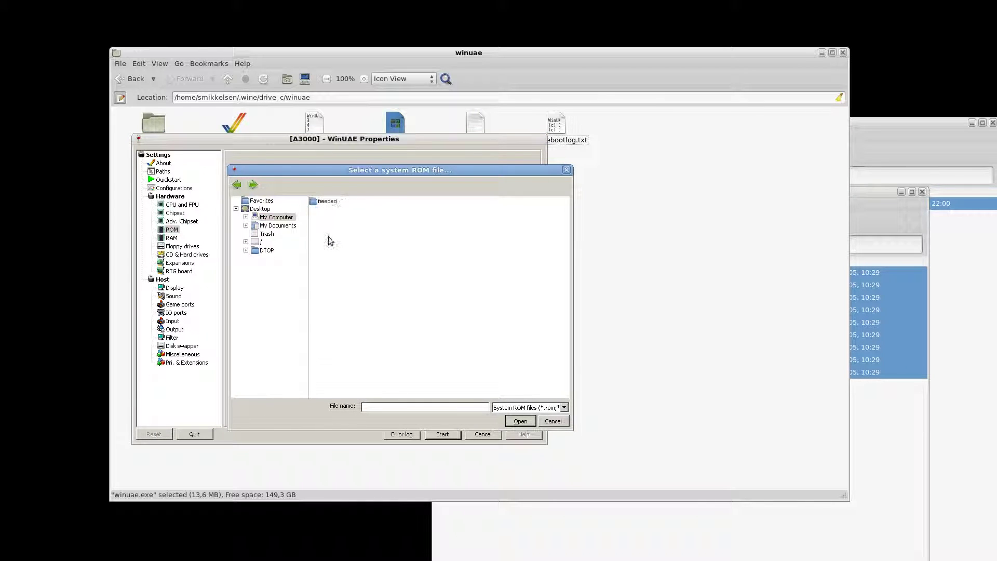
{"action": "double_click", "coordinate": [326, 202]}
{"action": "double_click", "coordinate": [334, 201]}
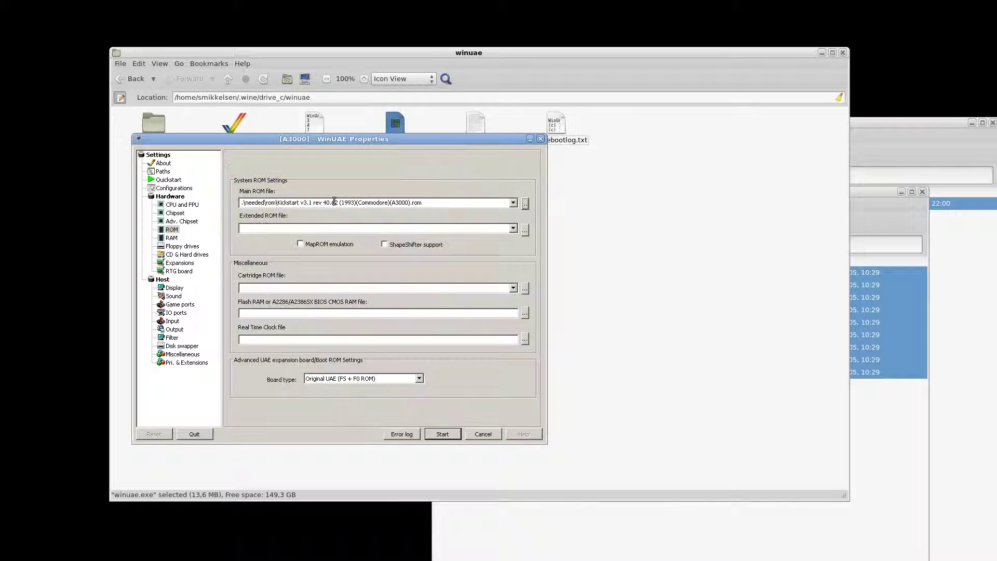
Step: Adjust the amount of Motherboard Fast memory in the advanced memory settings
{"action": "left_click", "coordinate": [173, 239]}
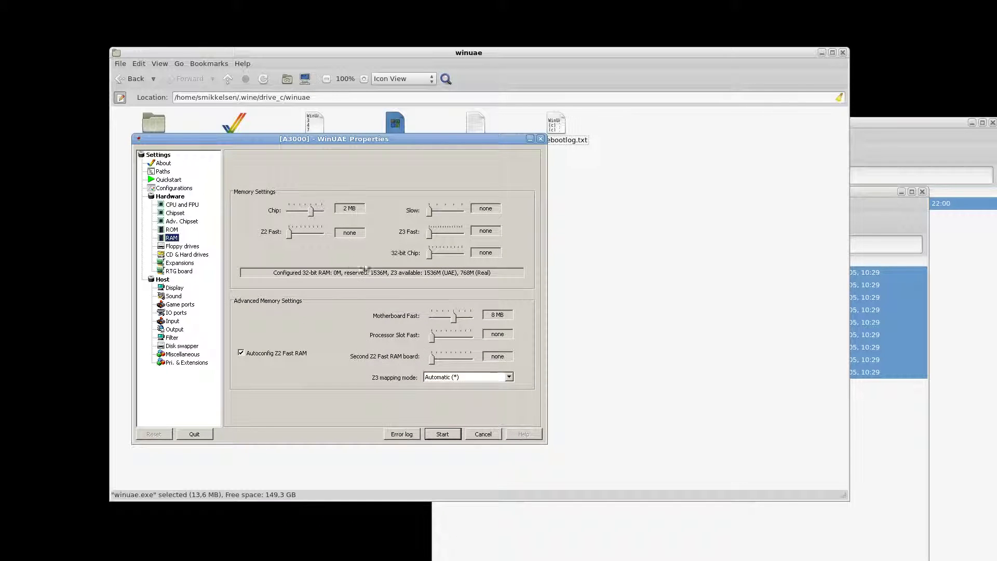
{"action": "left_click", "coordinate": [457, 320]}
Step: Insert the amiga-Amix-3070-amix-2.1-boot.adf image from needed\amix into floppy drive DF0
{"action": "left_click", "coordinate": [192, 248]}
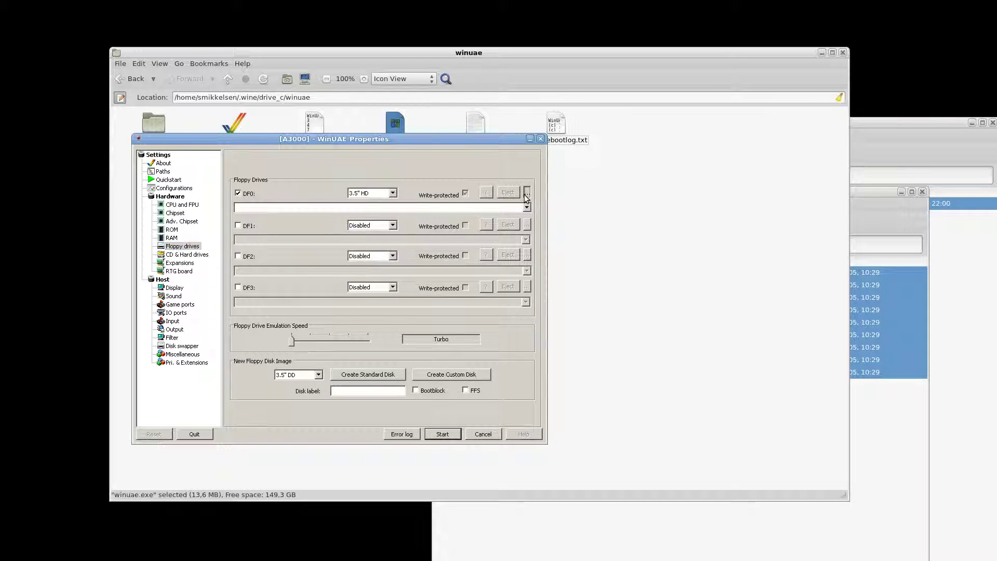
{"action": "left_click", "coordinate": [527, 193]}
{"action": "left_click", "coordinate": [277, 217]}
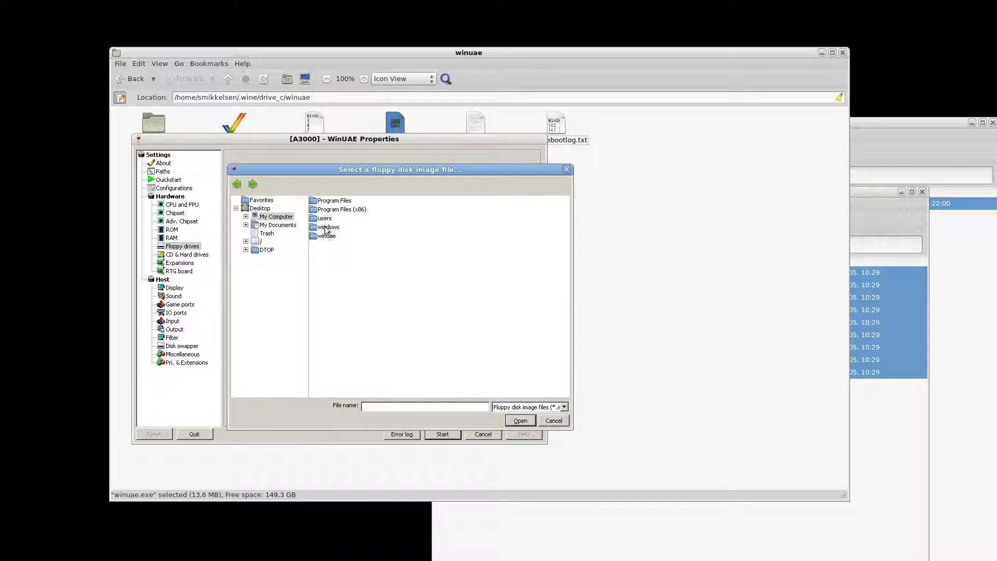
{"action": "double_click", "coordinate": [328, 236]}
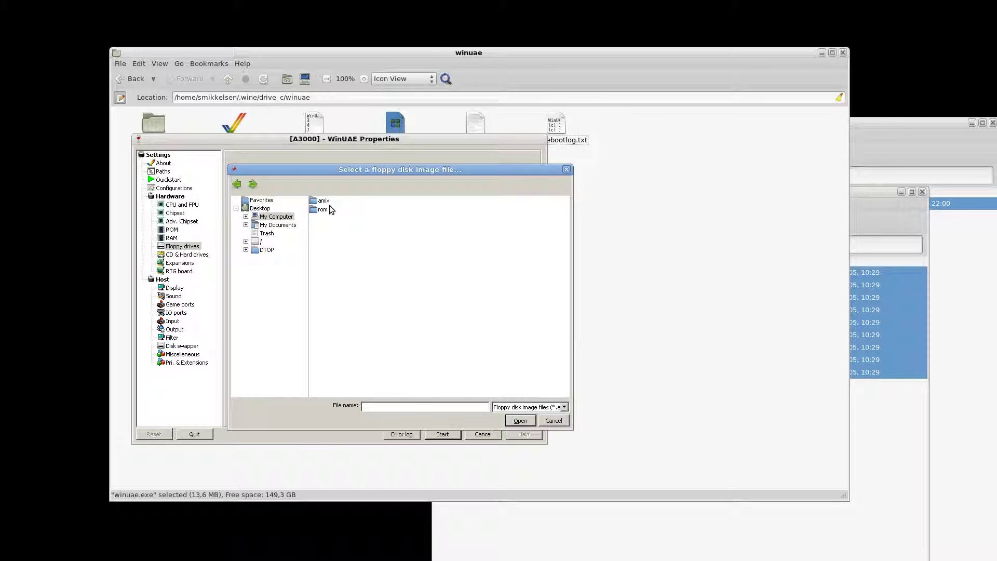
{"action": "double_click", "coordinate": [326, 202]}
{"action": "double_click", "coordinate": [401, 201]}
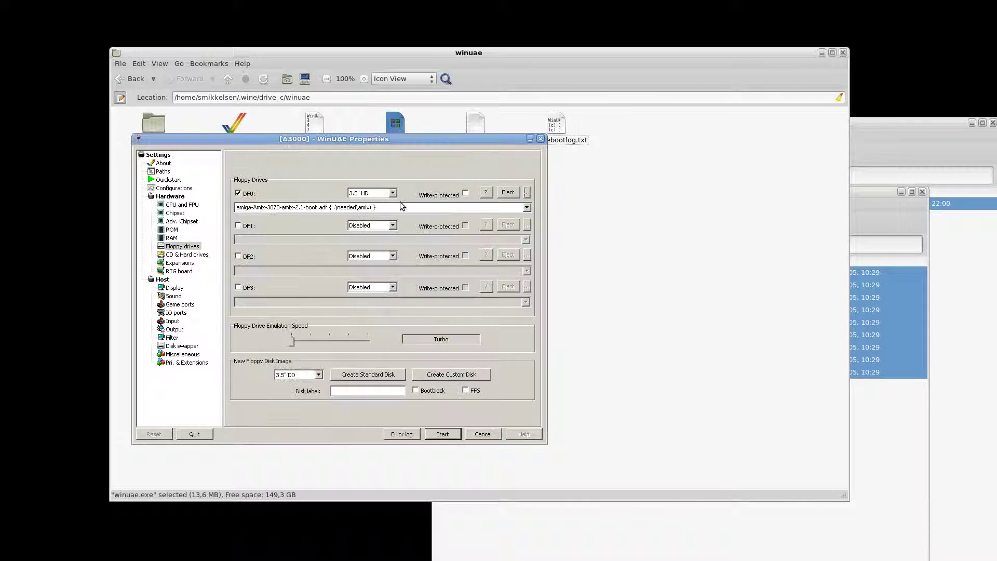
Step: Create a new 1024 MB hard disk image named amix in the winuae folder on drive C
{"action": "left_click", "coordinate": [186, 255]}
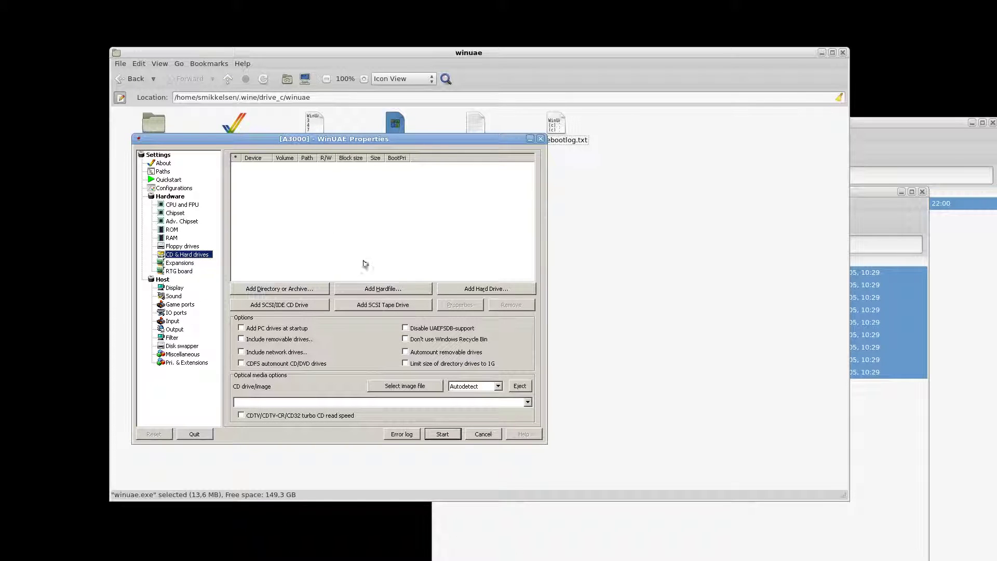
{"action": "left_click", "coordinate": [383, 289]}
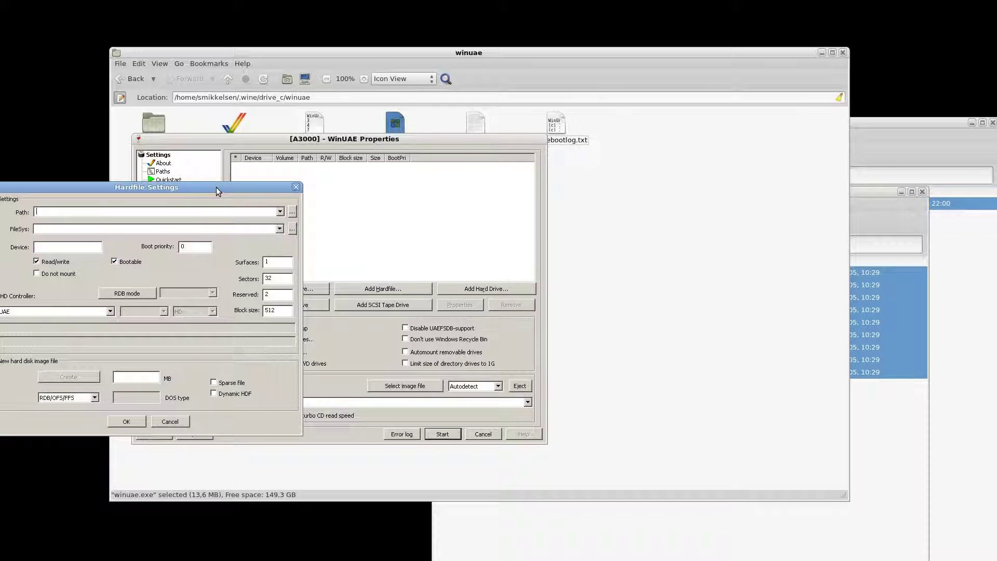
{"action": "left_click_drag", "start_coordinate": [216, 187], "coordinate": [329, 185]}
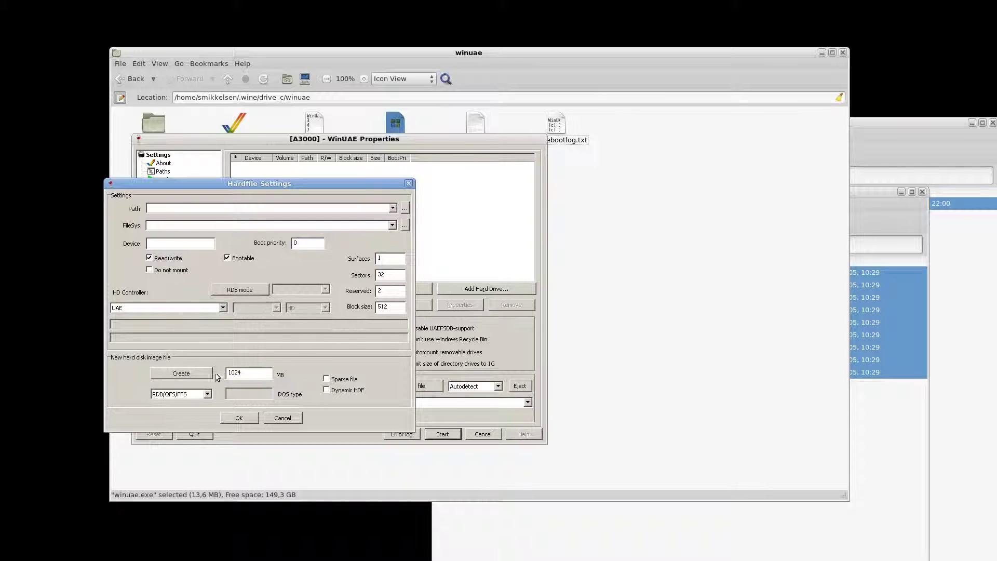
{"action": "left_click", "coordinate": [208, 373]}
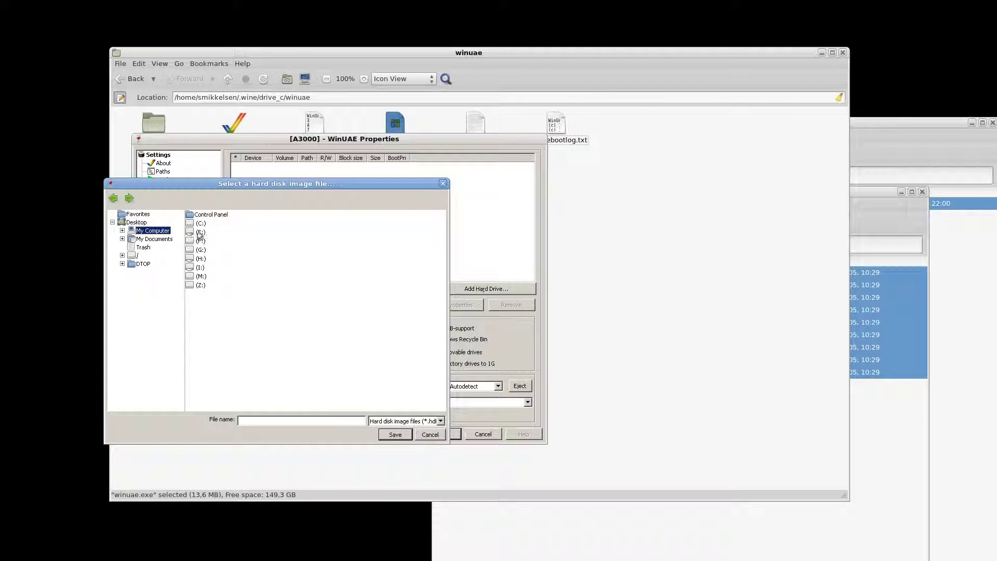
{"action": "double_click", "coordinate": [196, 223]}
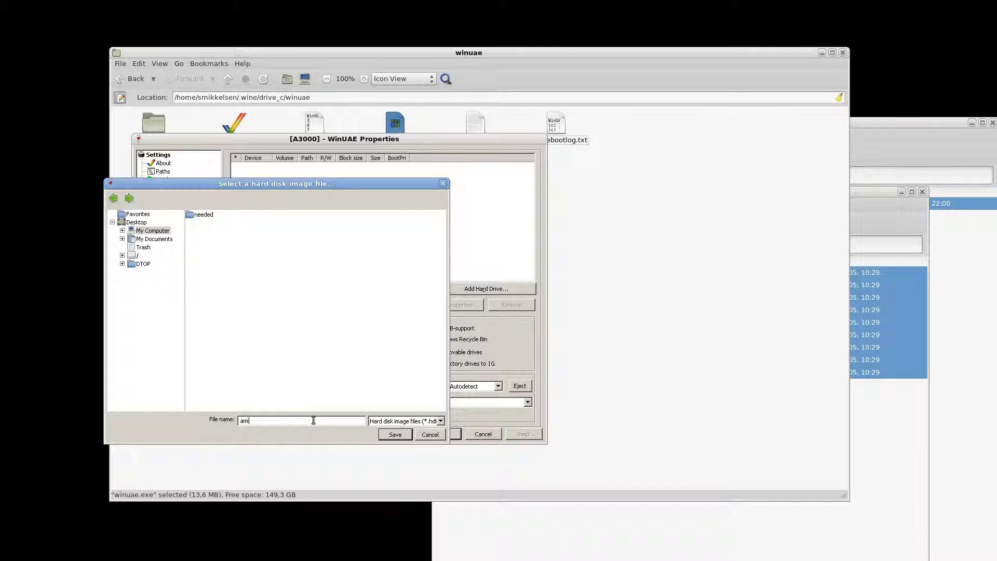
{"action": "key", "text": "Return"}
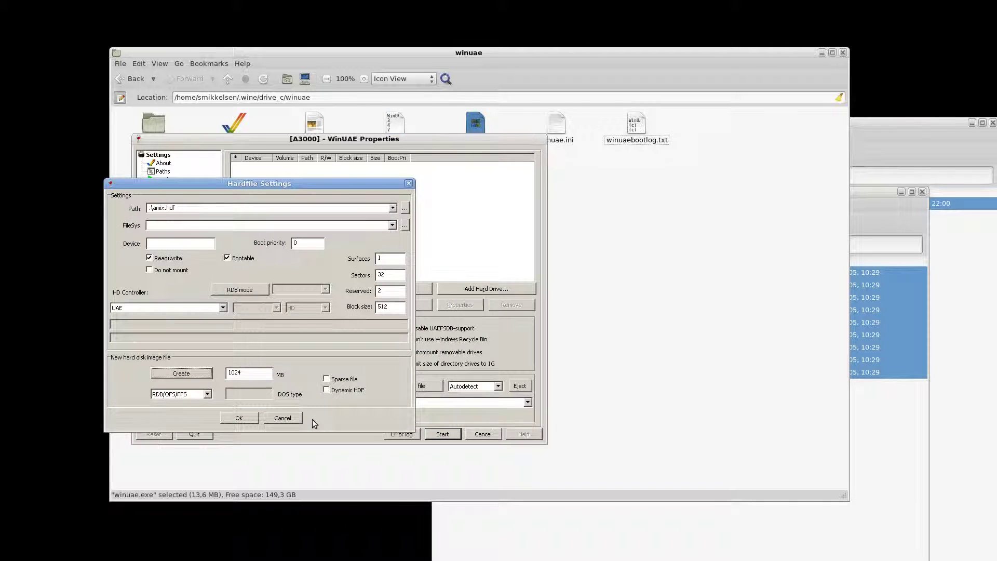
Step: Attach the amix.hdf hardfile to the A3000 controller at SCSI ID 6
{"action": "left_click", "coordinate": [222, 307]}
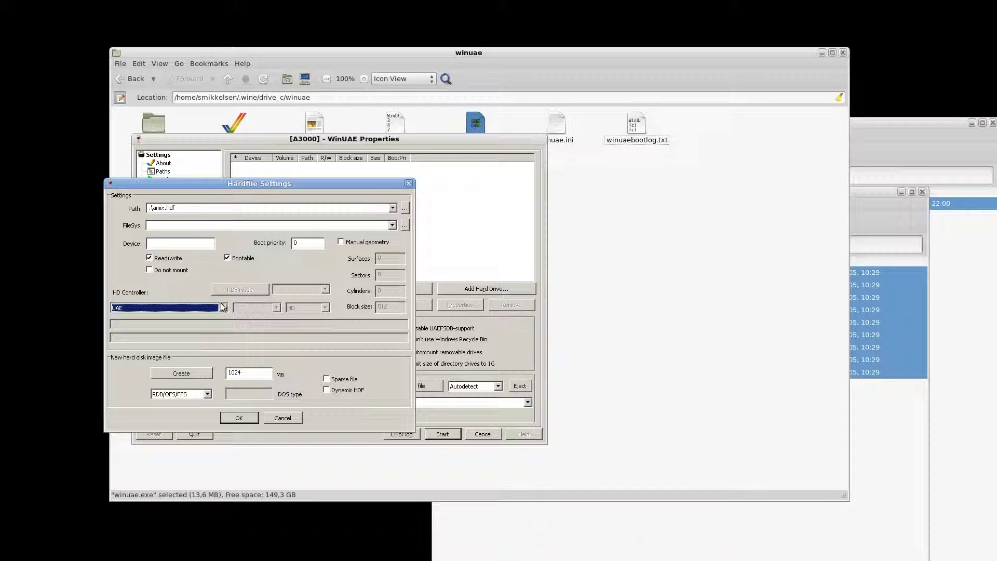
{"action": "left_click", "coordinate": [170, 354]}
{"action": "left_click", "coordinate": [253, 310]}
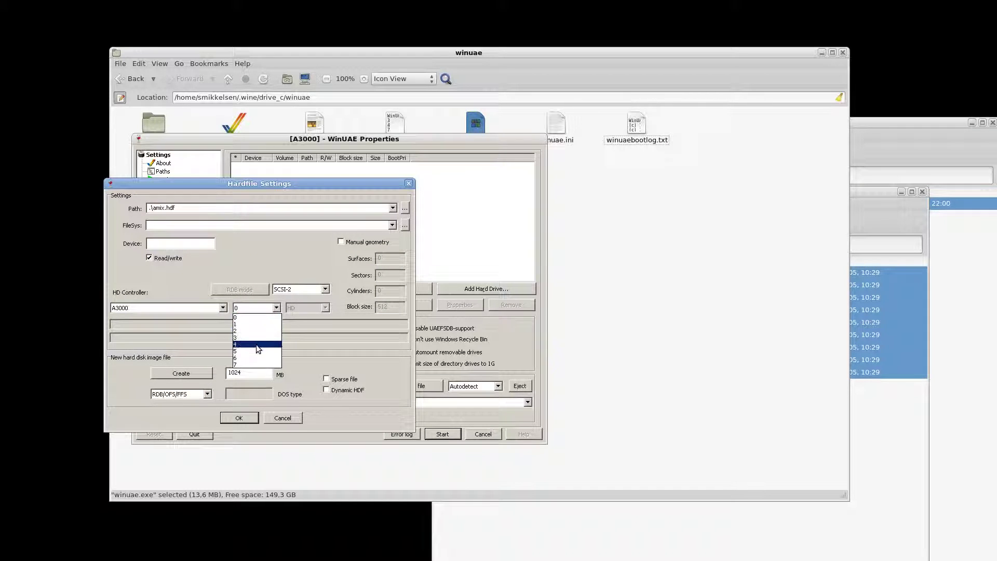
{"action": "left_click", "coordinate": [254, 357]}
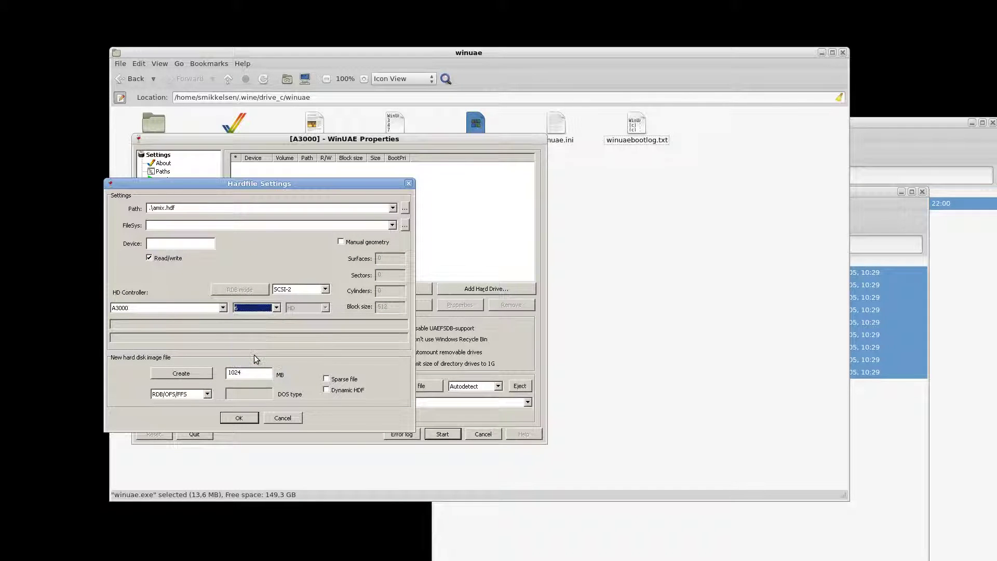
{"action": "left_click", "coordinate": [251, 416]}
Step: Begin adding a SCSI tape drive on the A3000 controller with ID 4
{"action": "left_click", "coordinate": [382, 305]}
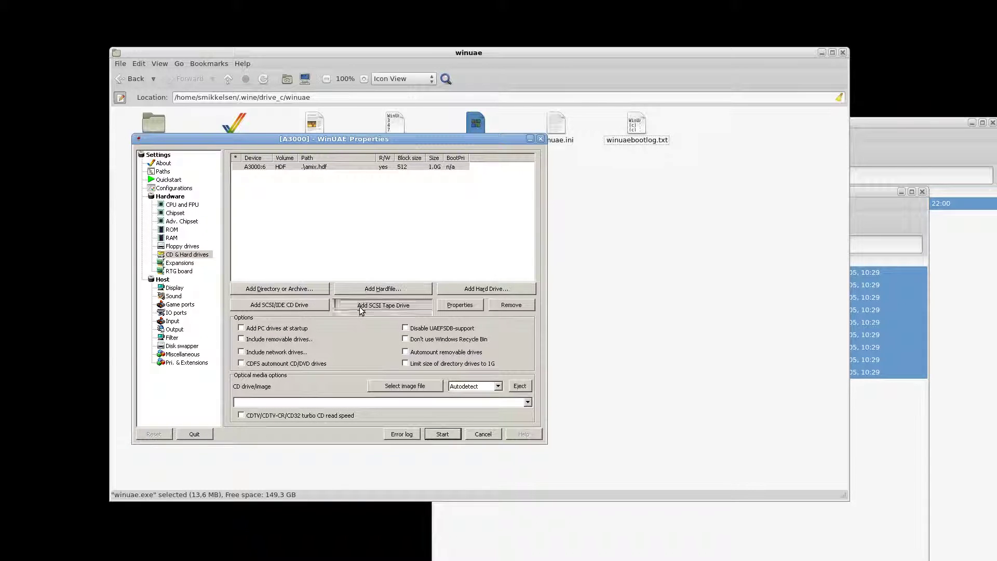
{"action": "left_click", "coordinate": [374, 285]}
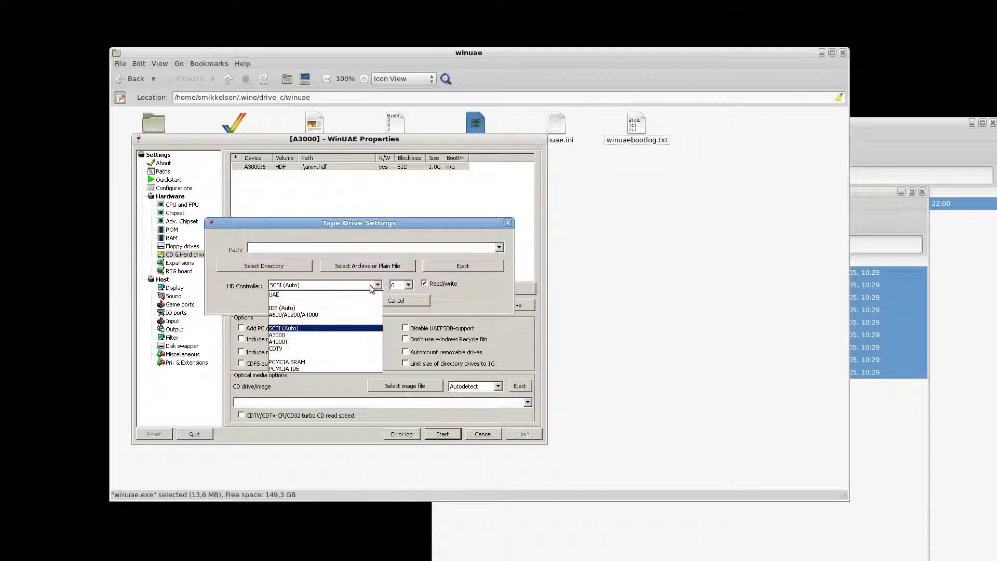
{"action": "left_click", "coordinate": [332, 335]}
{"action": "left_click", "coordinate": [408, 285]}
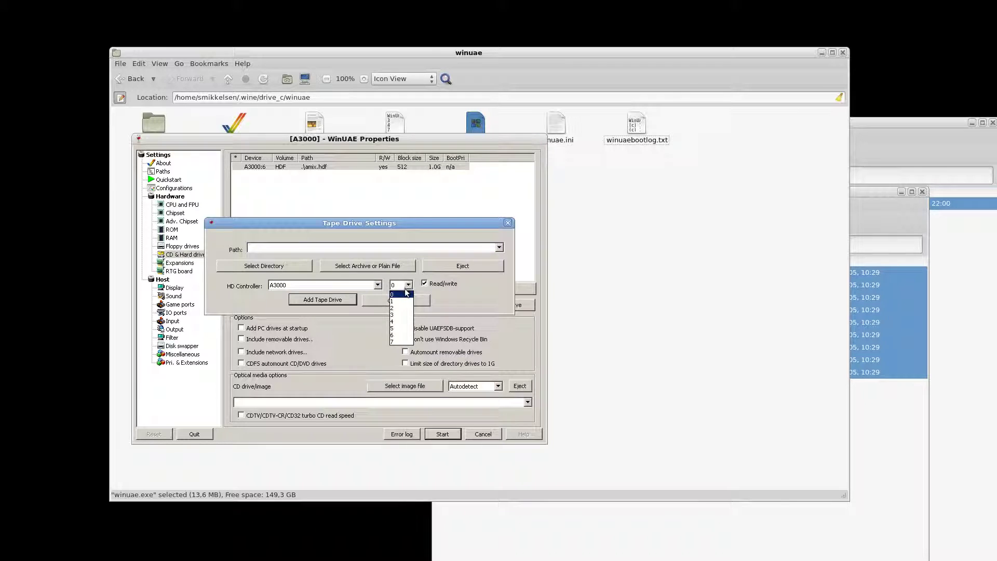
{"action": "left_click", "coordinate": [405, 327]}
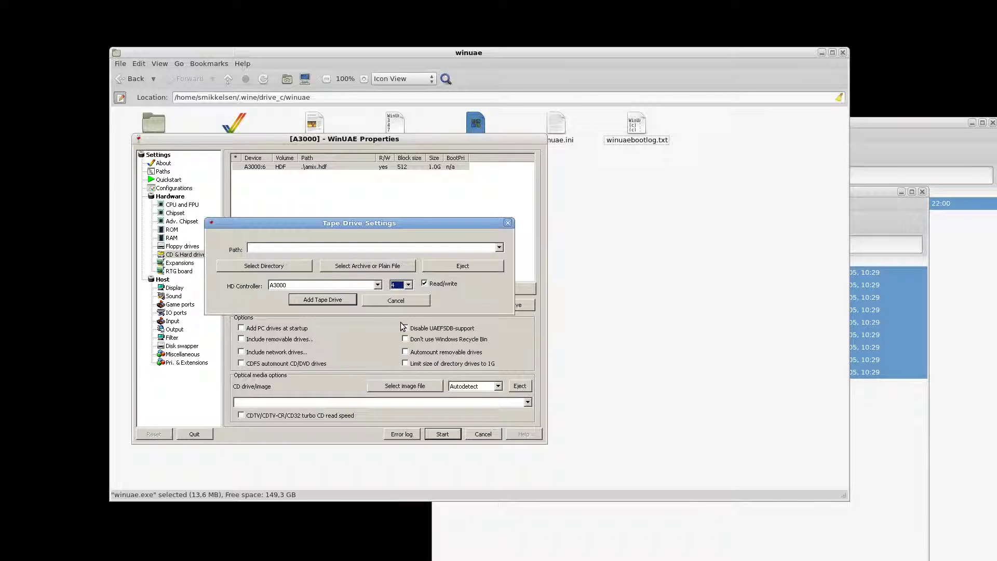
Step: Load amix_install_tape.zip from needed\amix as the tape media and add the tape drive
{"action": "left_click", "coordinate": [324, 268]}
{"action": "left_click", "coordinate": [253, 270]}
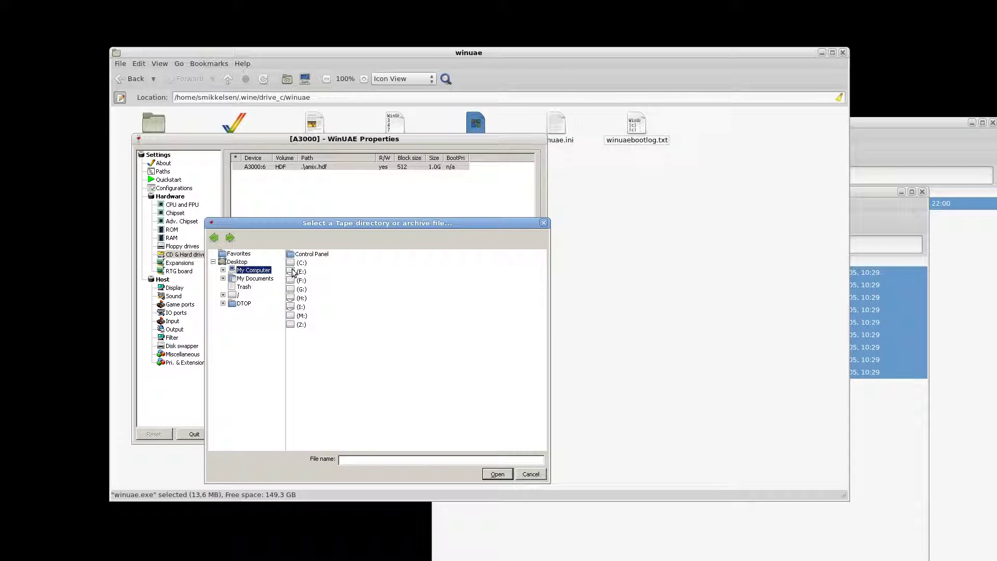
{"action": "double_click", "coordinate": [304, 289]}
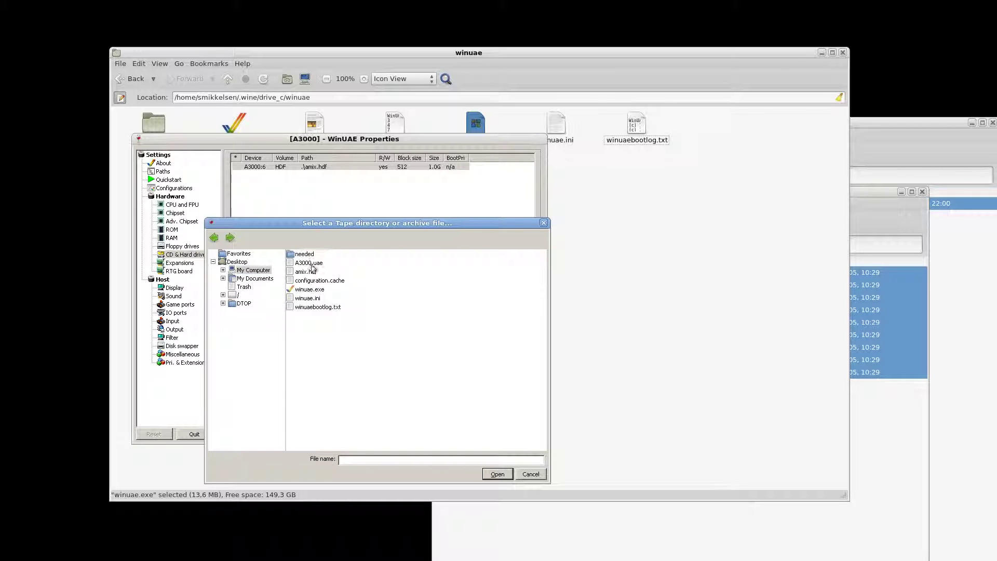
{"action": "double_click", "coordinate": [306, 254]}
{"action": "double_click", "coordinate": [332, 289]}
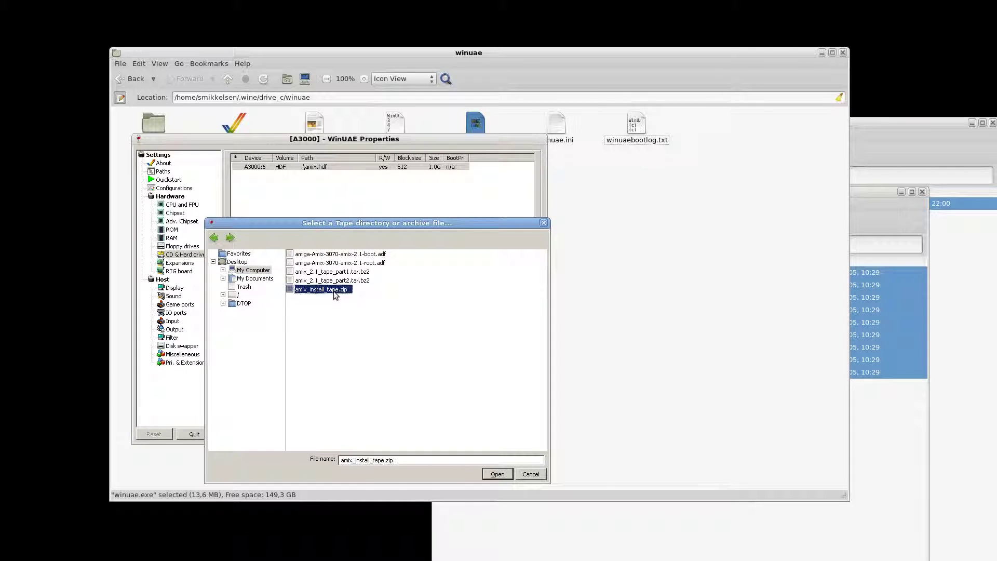
{"action": "left_click", "coordinate": [337, 300]}
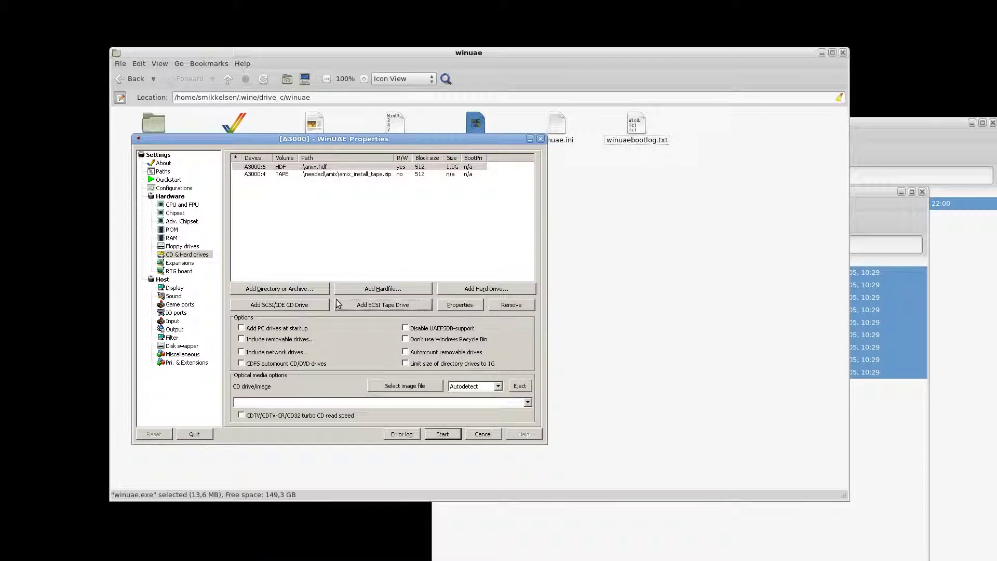
Step: Enable the A2065 Z2 network card and connect it to the SLIRP + Open ports option
{"action": "left_click", "coordinate": [182, 263]}
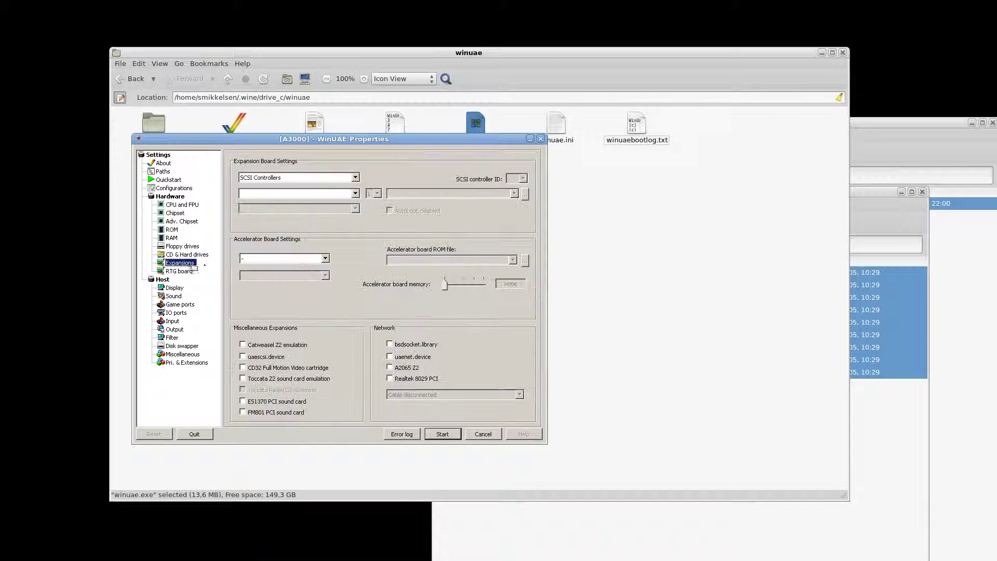
{"action": "left_click", "coordinate": [414, 367]}
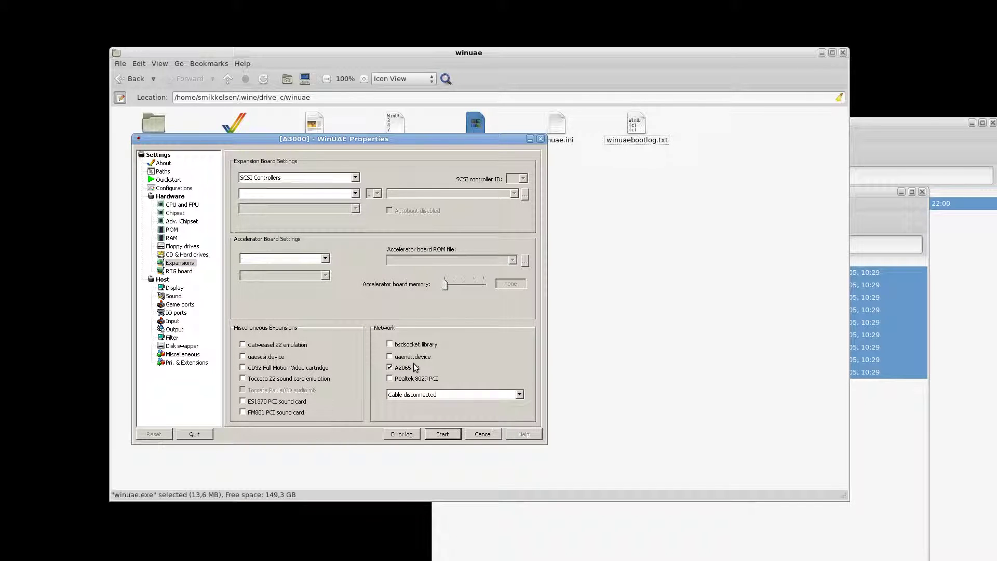
{"action": "left_click", "coordinate": [416, 395]}
{"action": "left_click", "coordinate": [416, 418]}
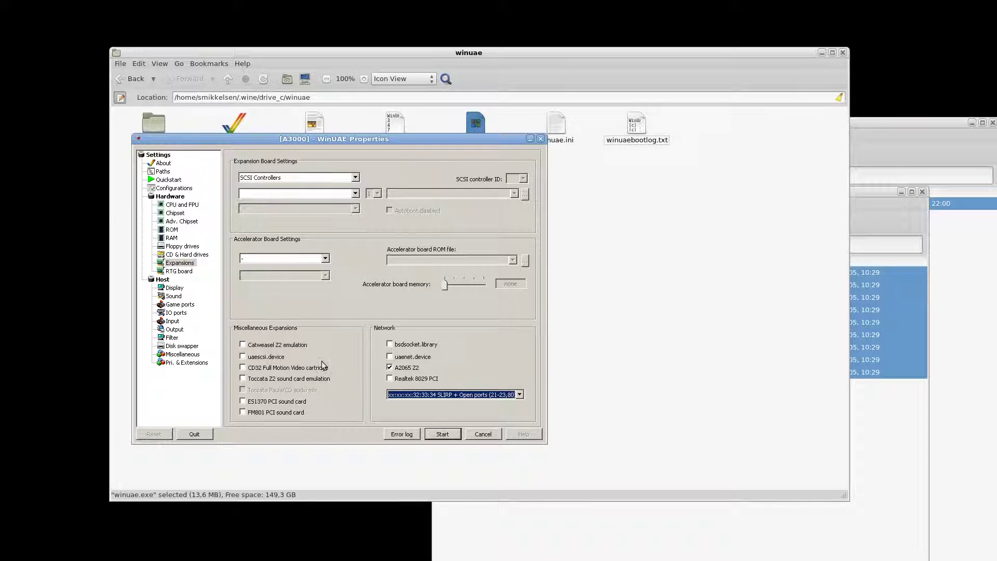
Step: Save the settings over the existing A3000 configuration and start the emulation
{"action": "left_click", "coordinate": [174, 188]}
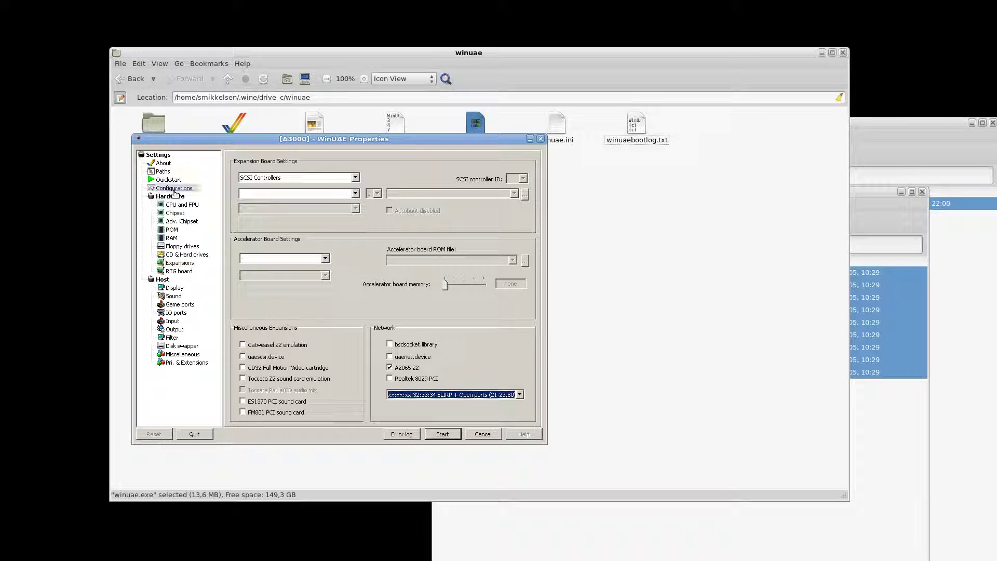
{"action": "left_click", "coordinate": [260, 178]}
{"action": "left_click", "coordinate": [318, 416]}
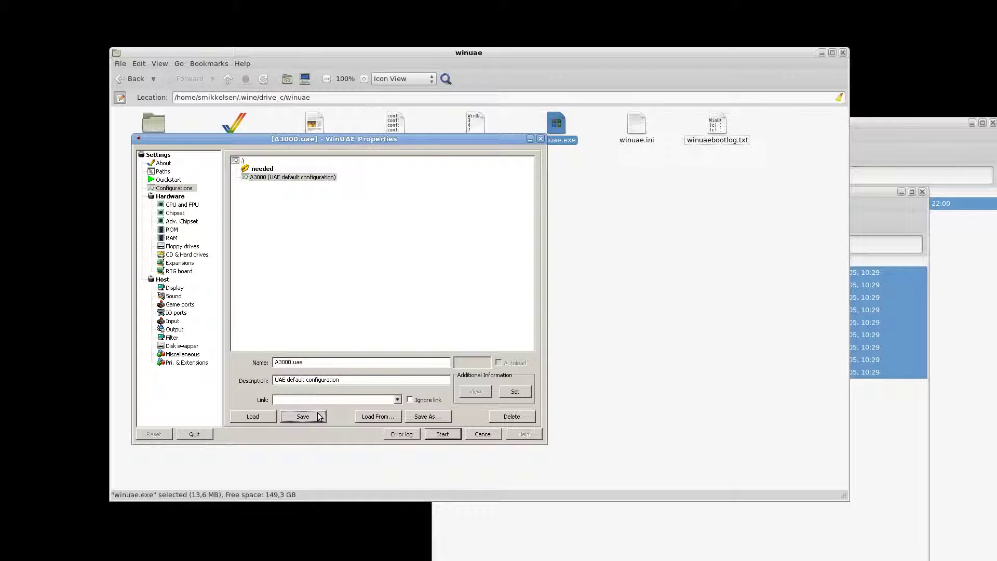
{"action": "left_click", "coordinate": [441, 435]}
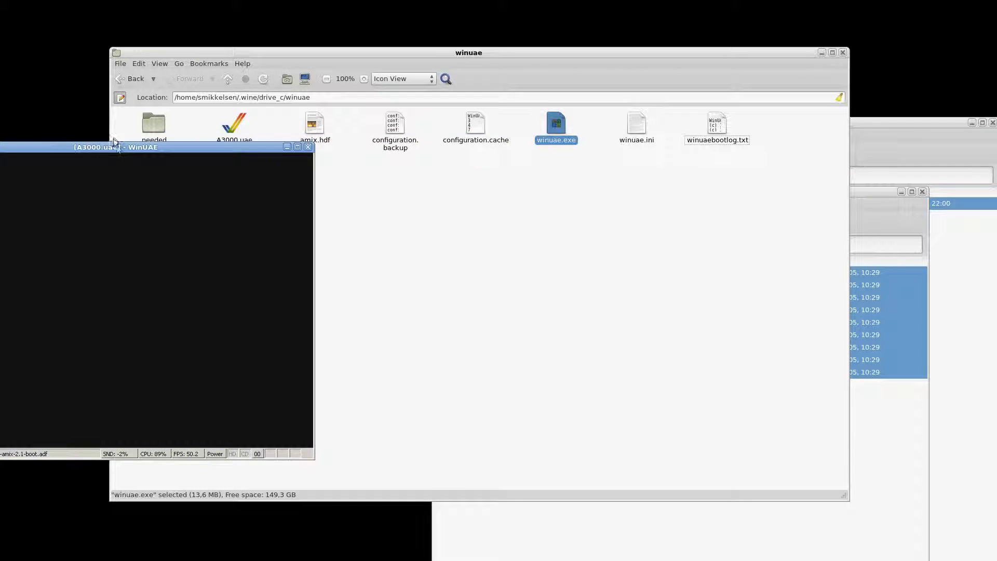